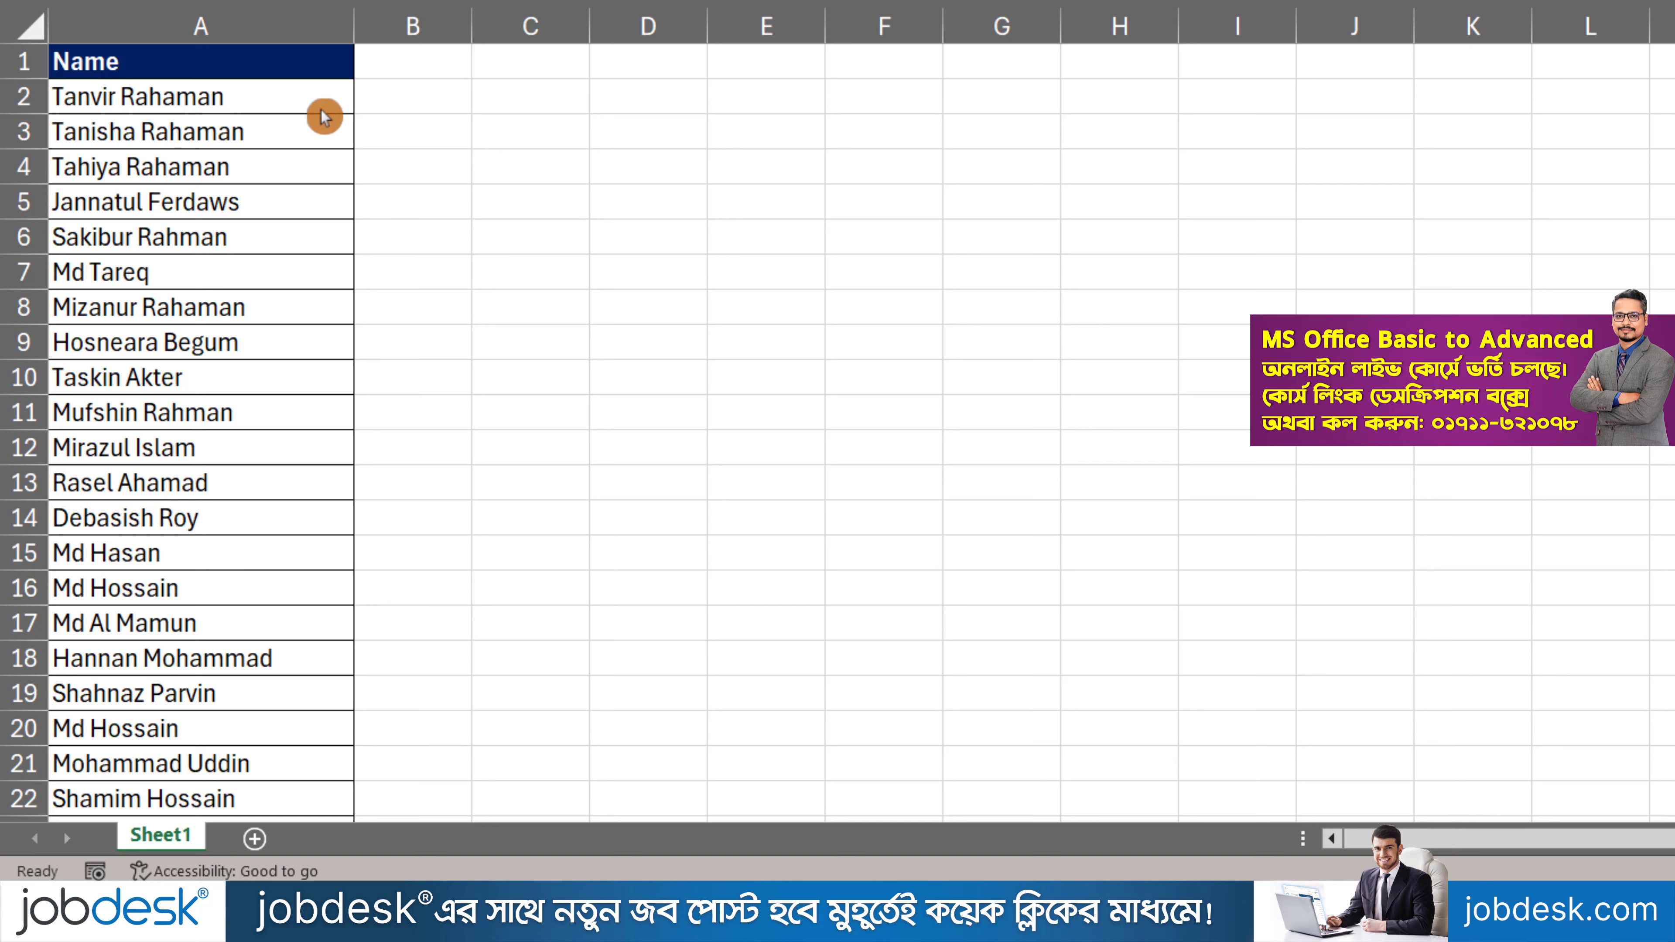
# Select the Name entries from A2 down to A964.
pyautogui.hotkey('ctrl', 'Home')
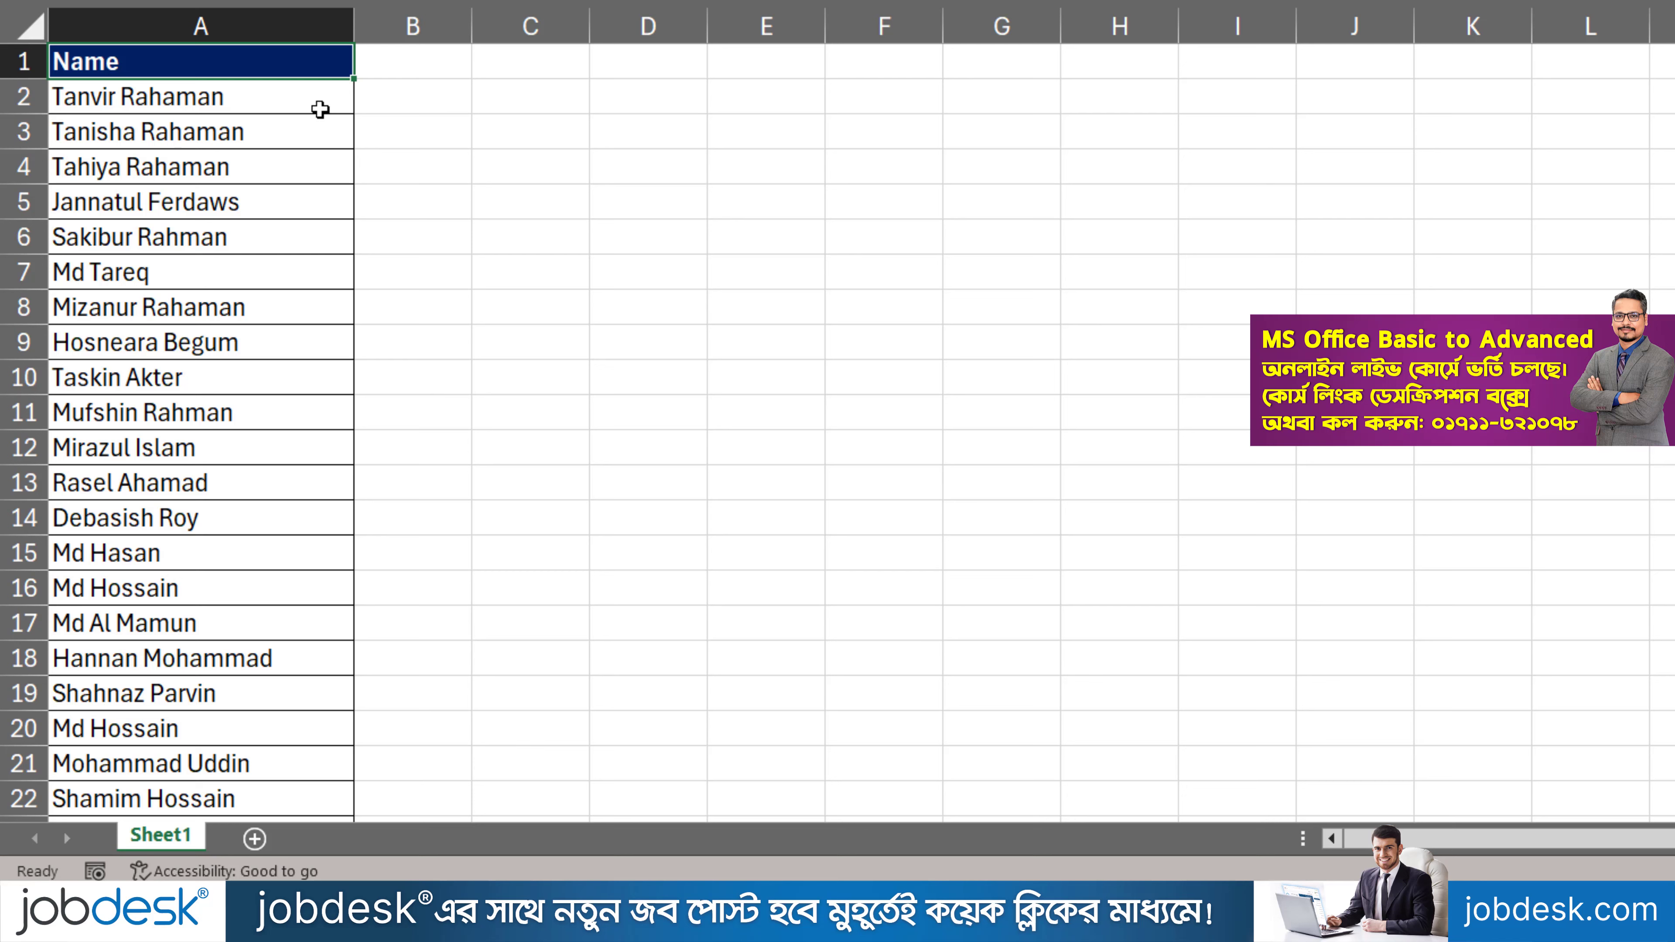
pyautogui.click(320, 109)
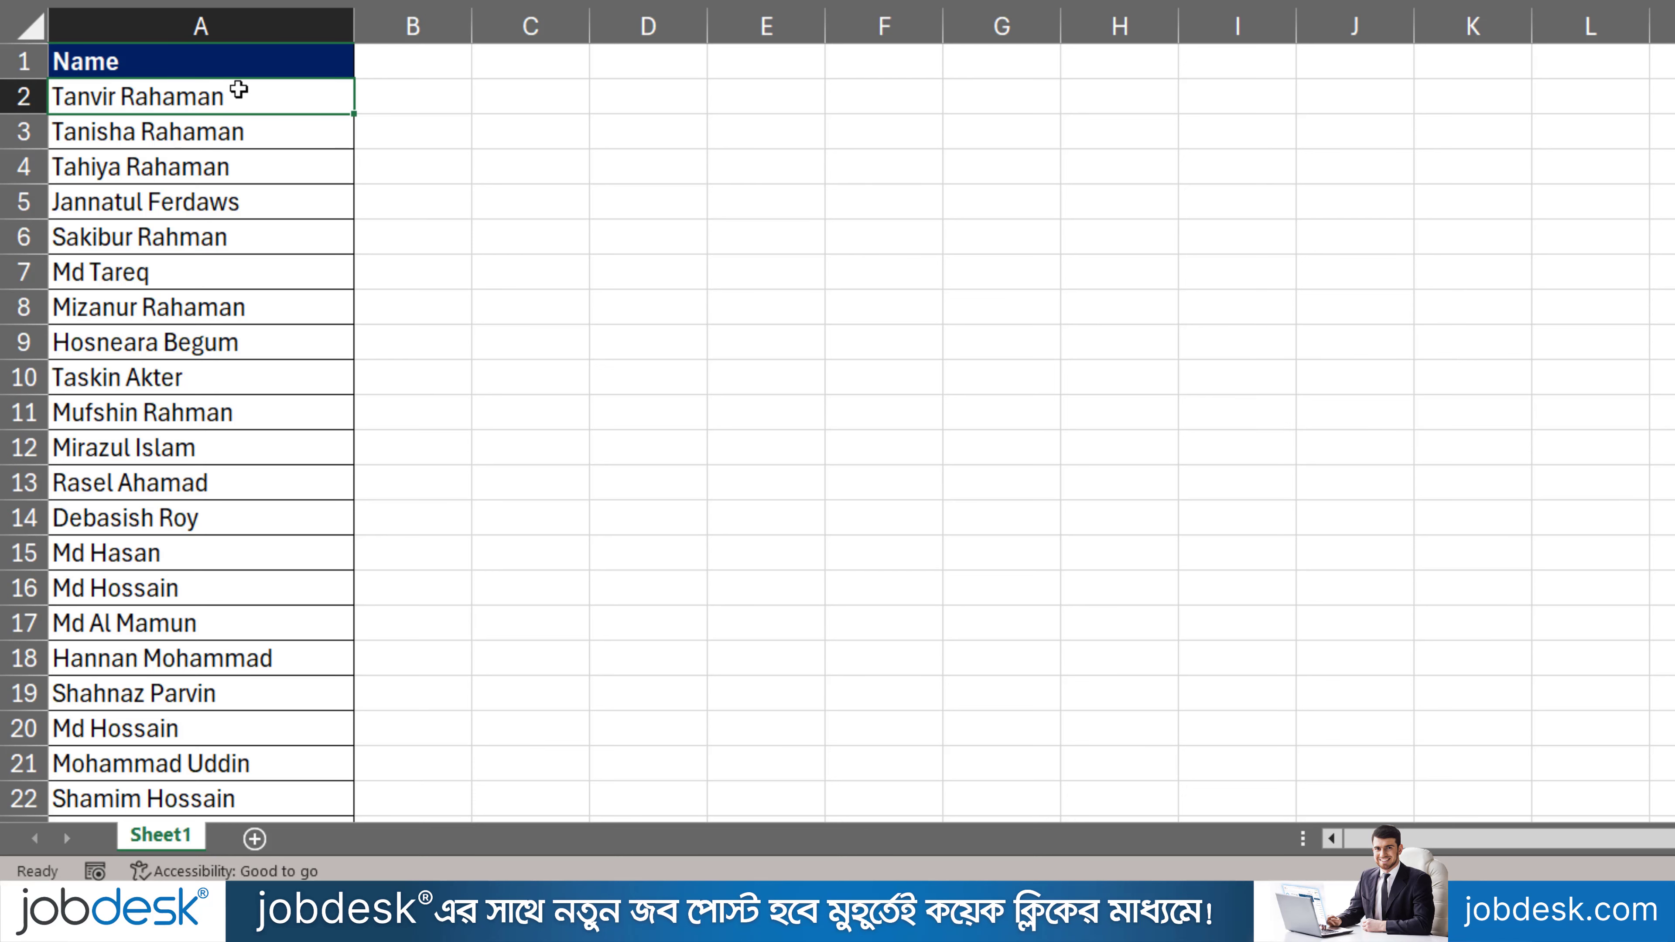
pyautogui.moveTo(238, 90); pyautogui.dragTo(245, 310)
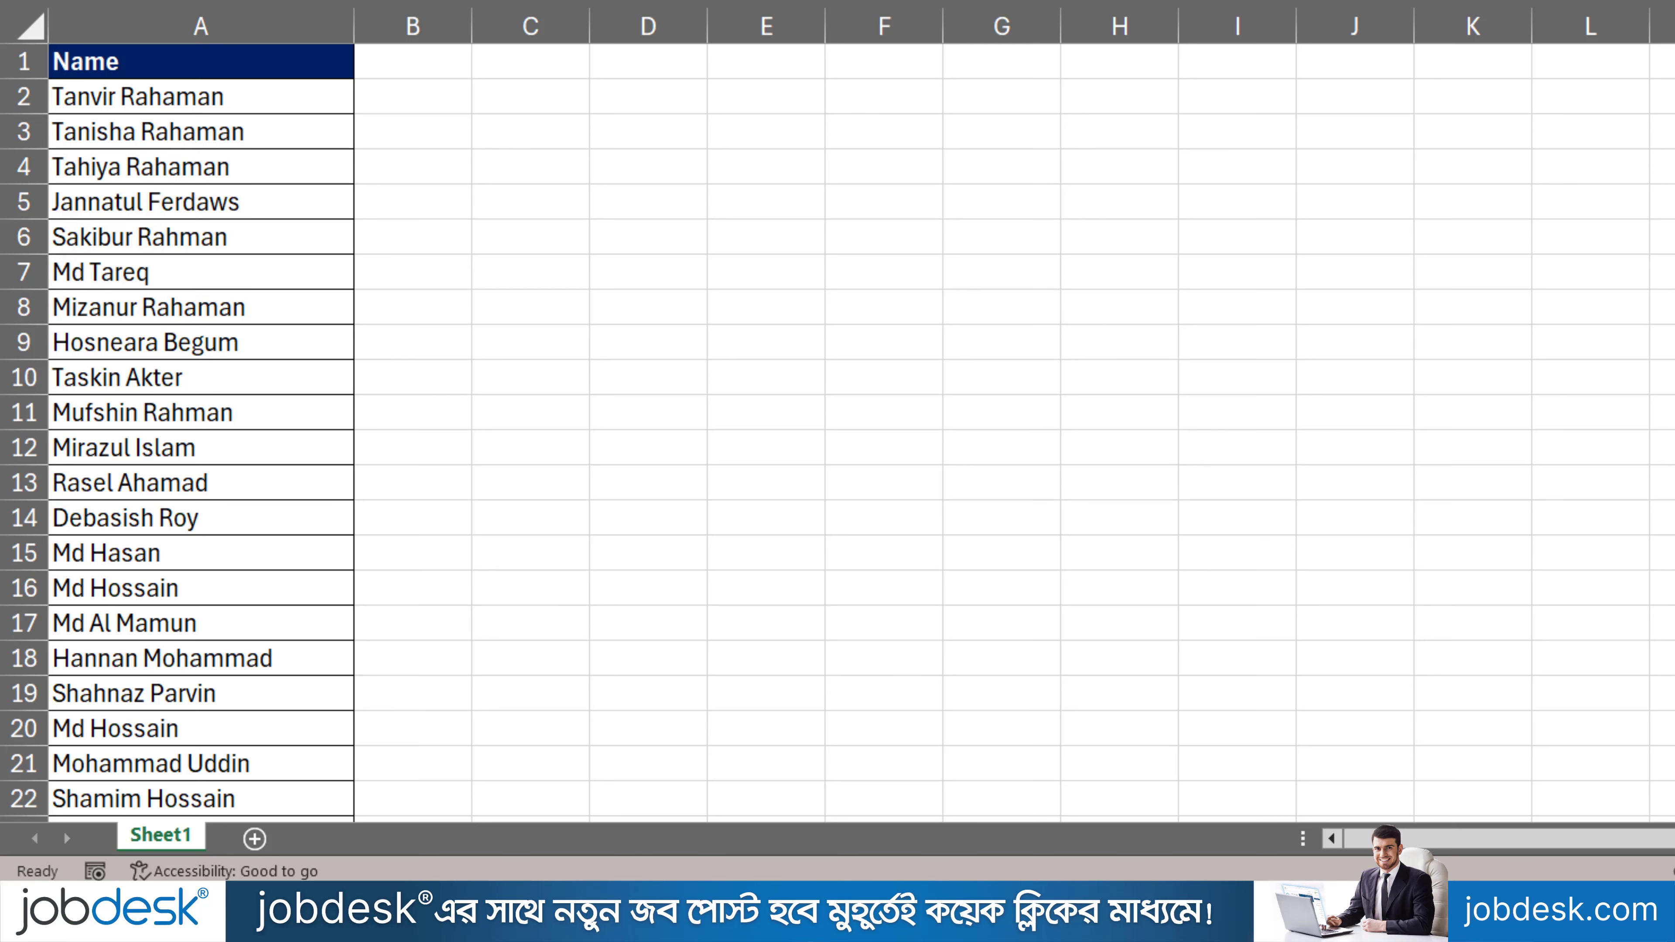
pyautogui.click(283, 98)
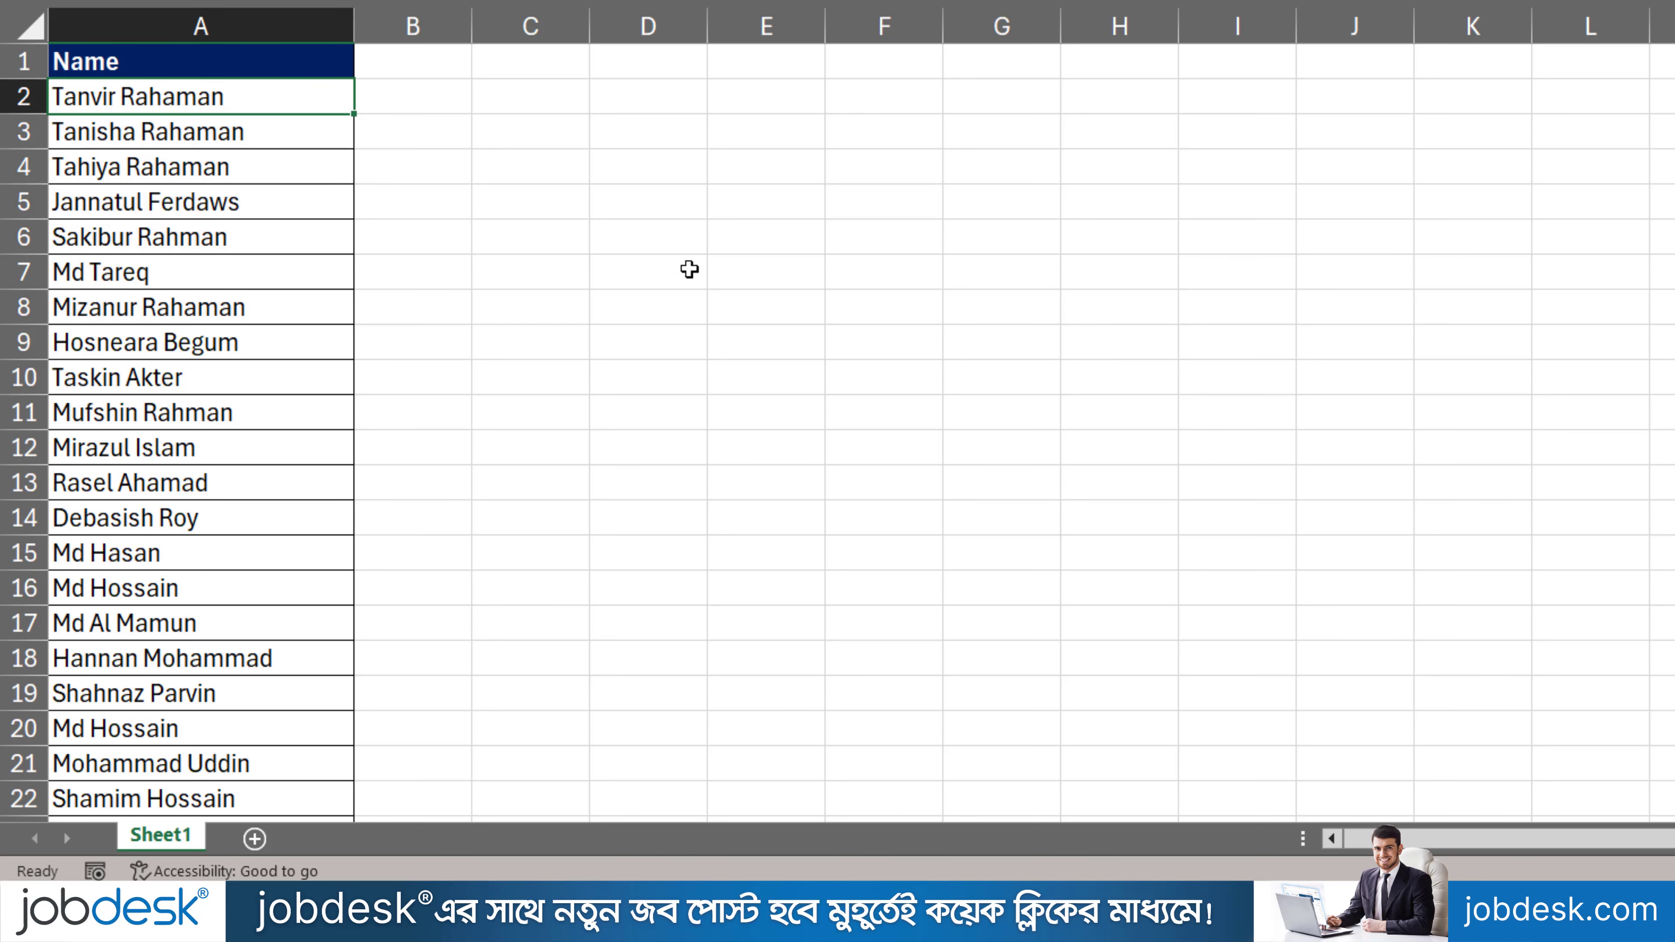
pyautogui.hotkey('ctrl', 'shift', 'Down')
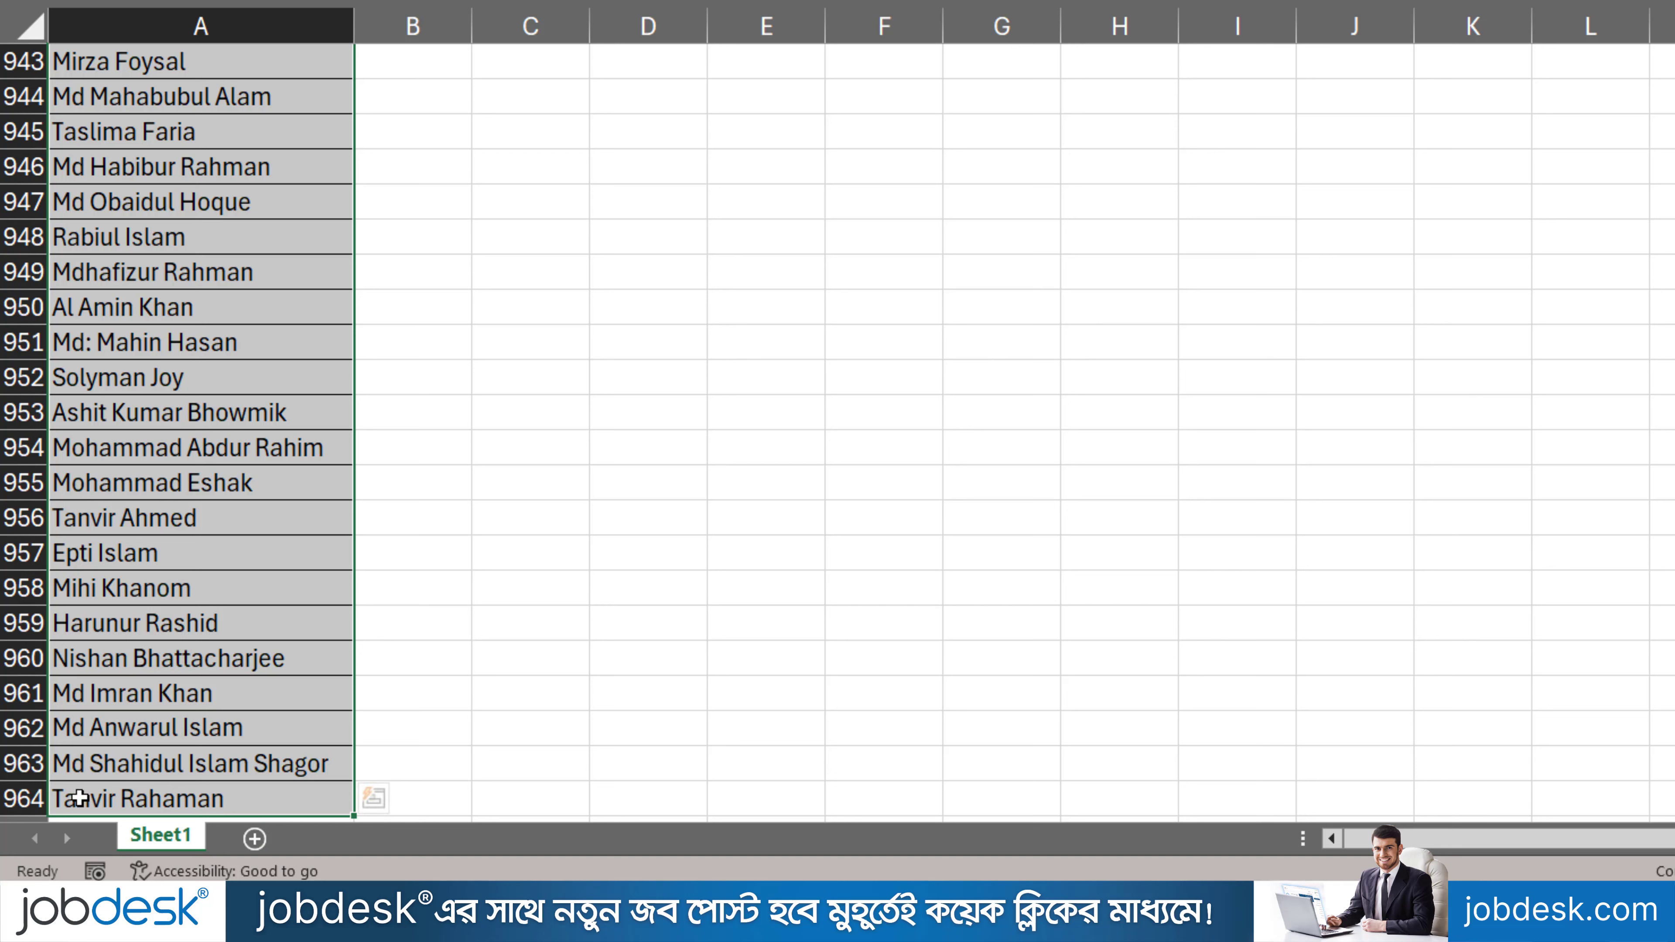
pyautogui.click(74, 800)
pyautogui.hotkey('ctrl', 'shift', 'Up')
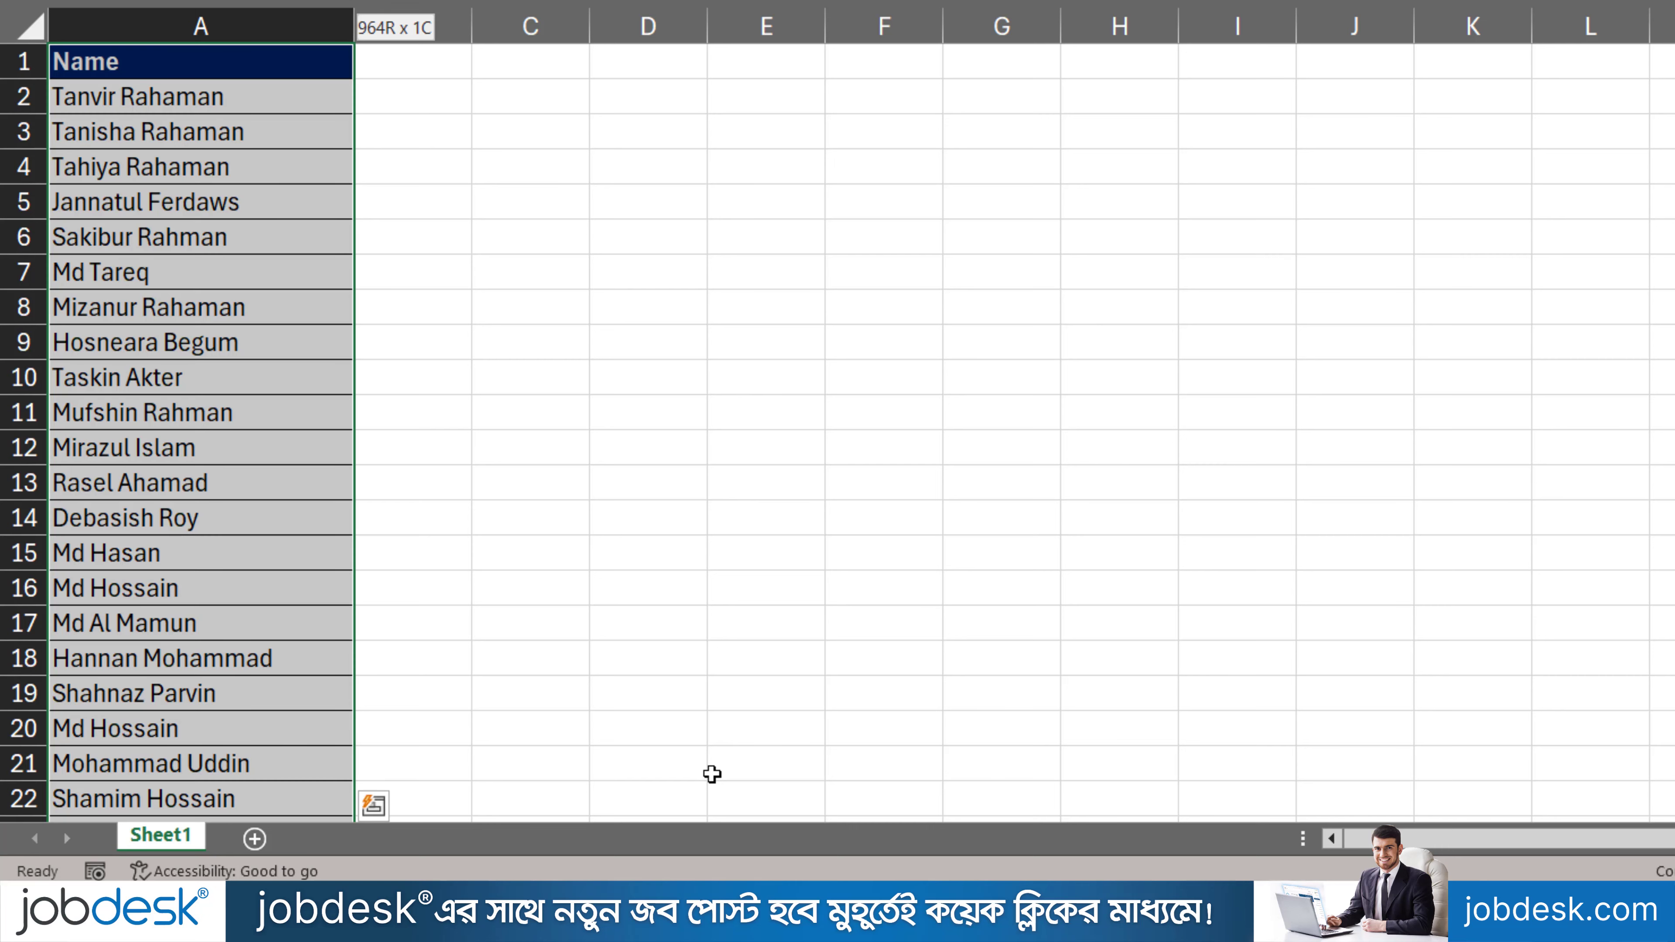
pyautogui.click(112, 92)
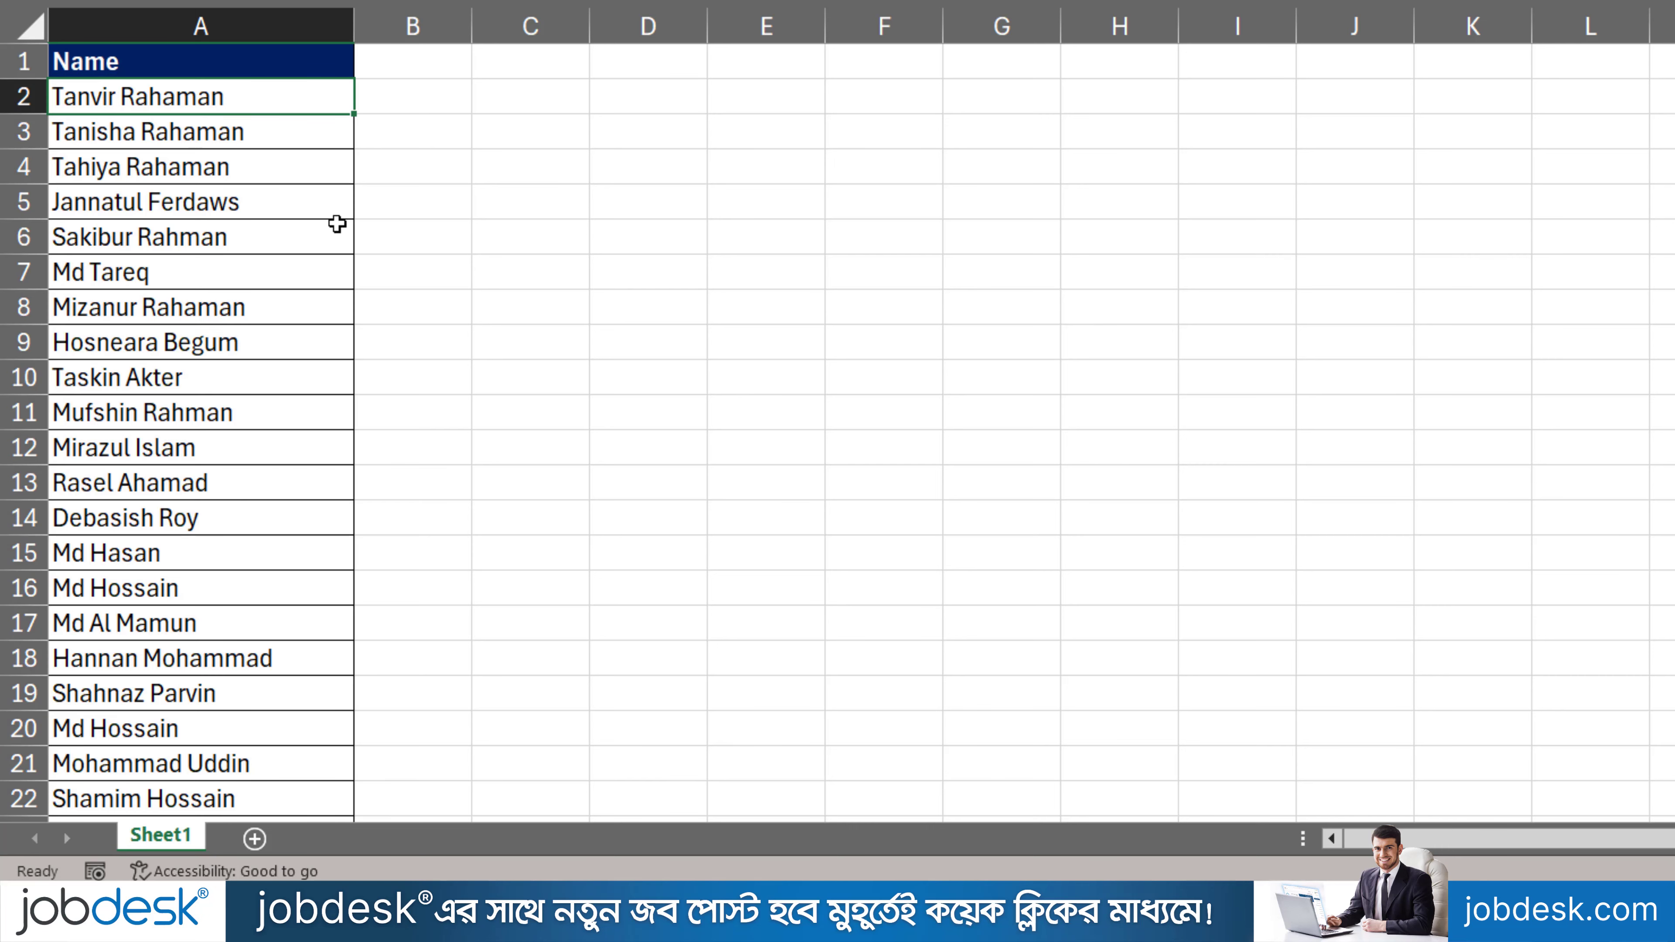
pyautogui.moveTo(218, 98); pyautogui.dragTo(216, 165)
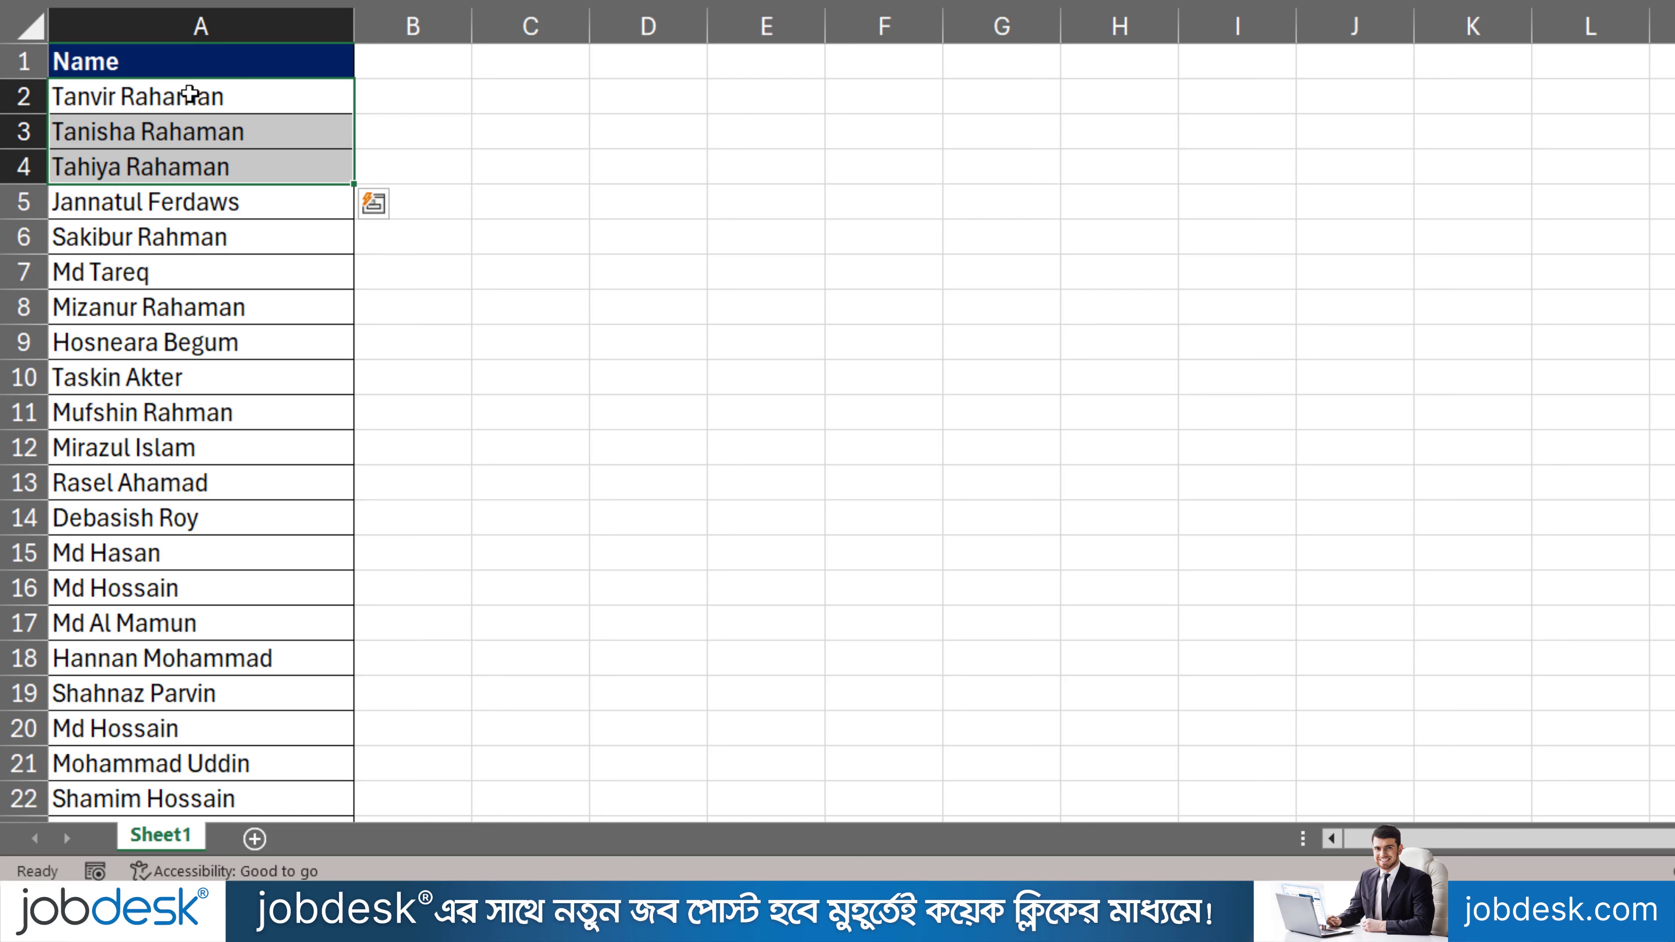
pyautogui.click(189, 94)
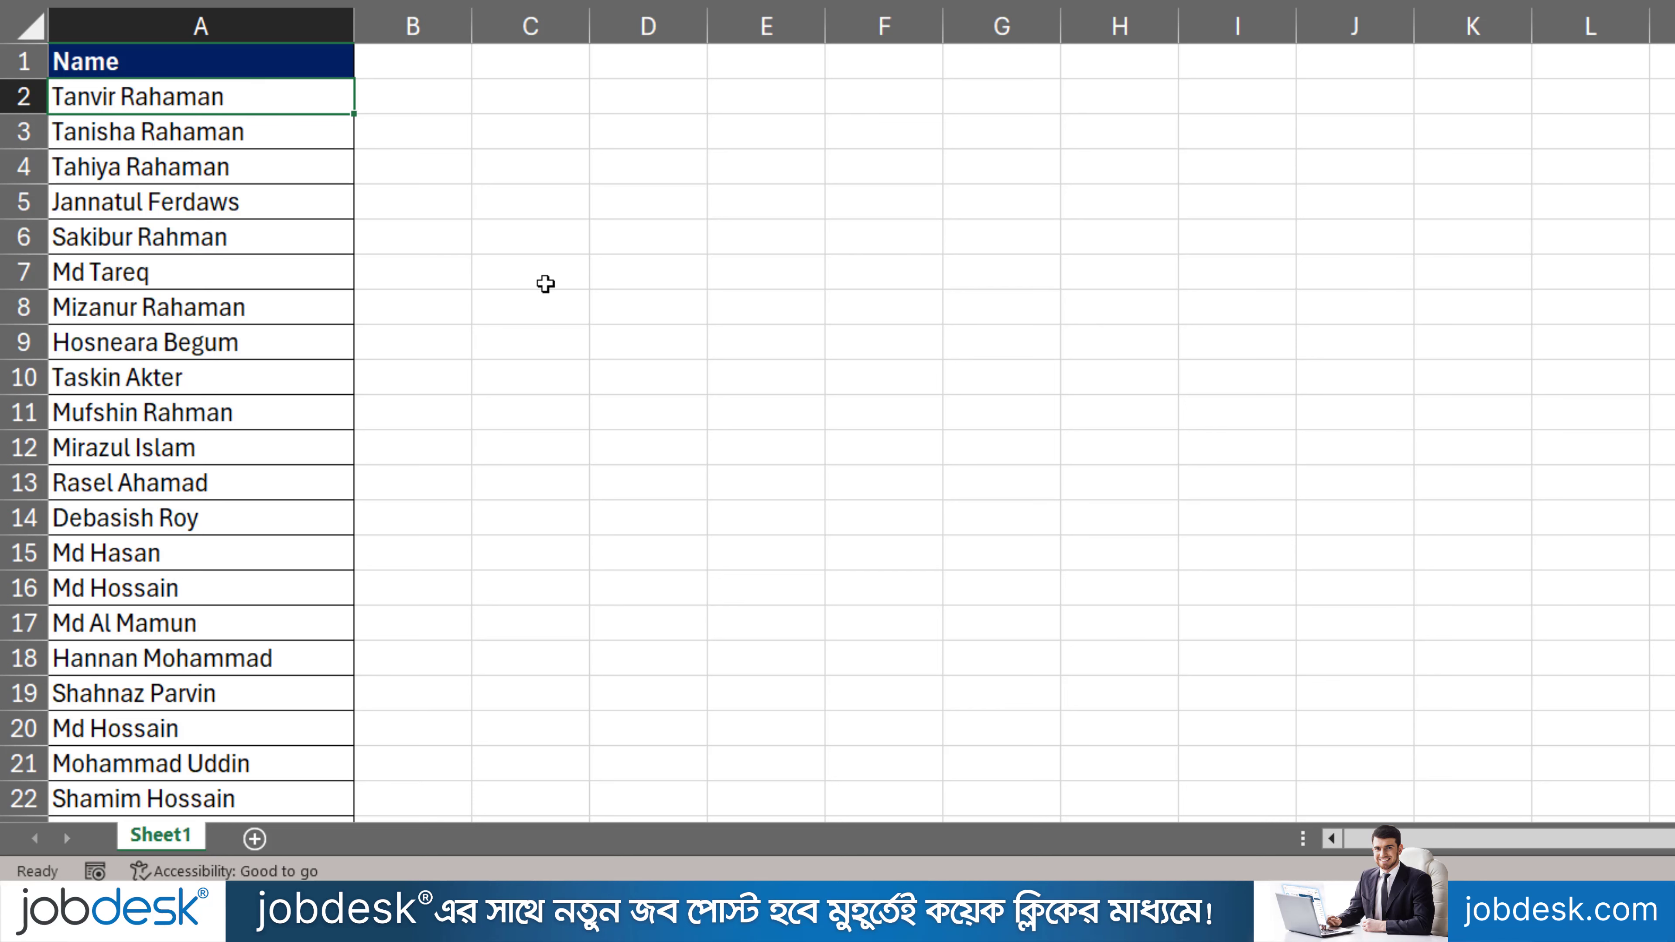
pyautogui.hotkey('ctrl', 'shift', 'Down')
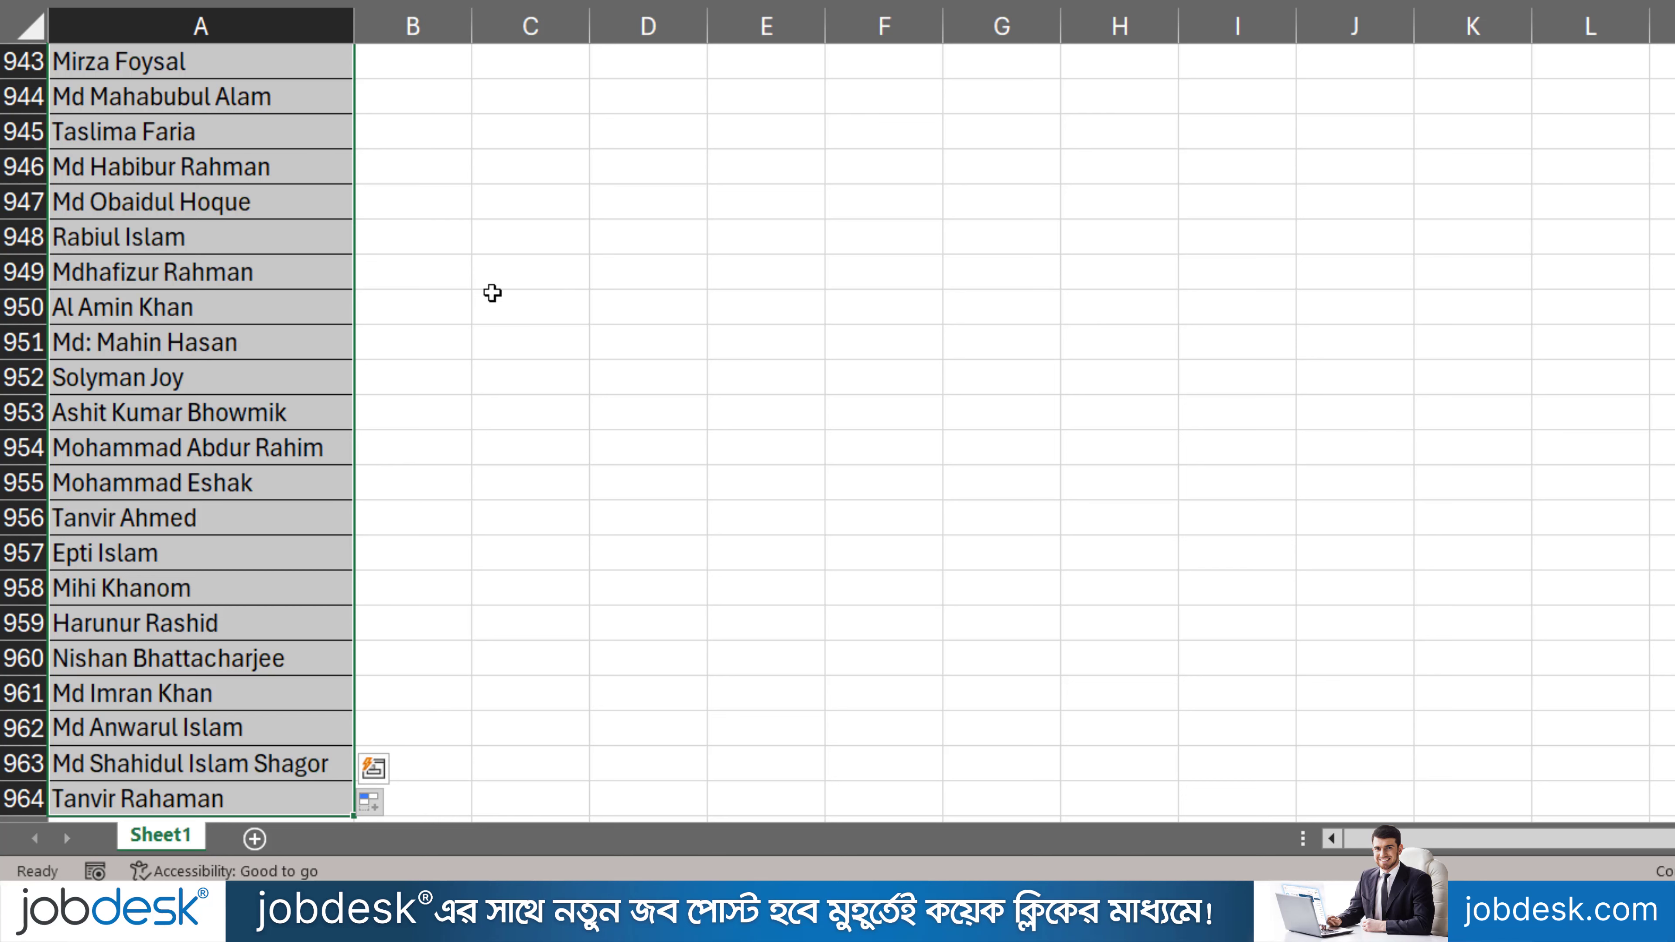
# Replace ' *' with nothing across the selection, making 950 replacements to leave first names.
pyautogui.hotkey('ctrl', 'h')
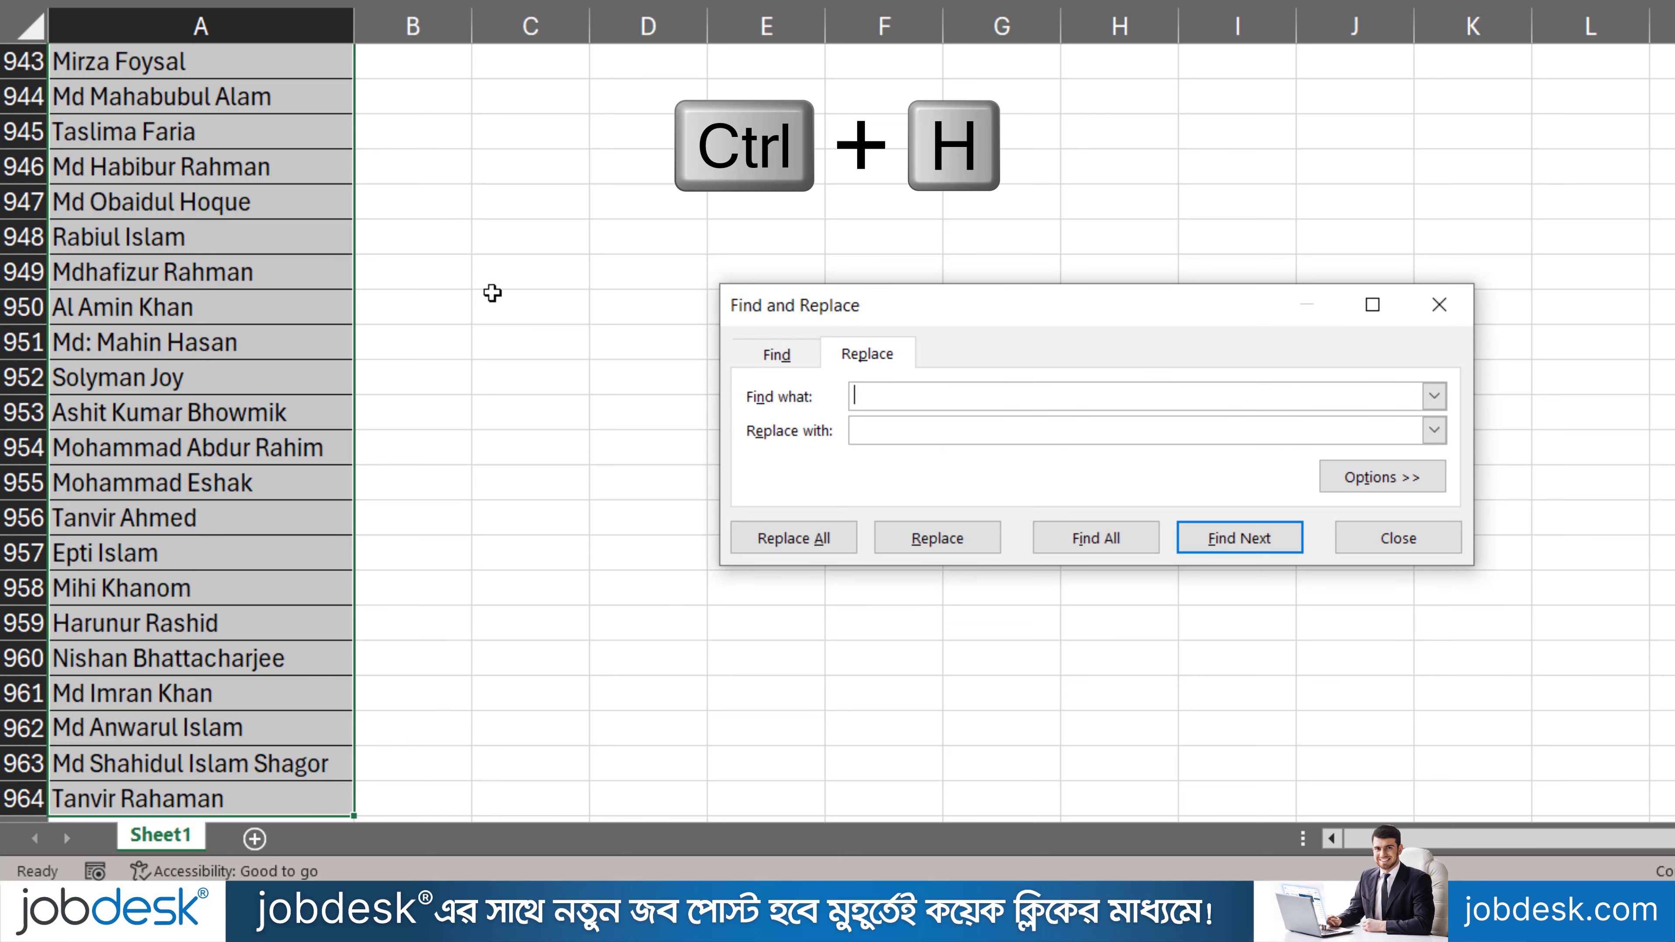
pyautogui.moveTo(892, 309); pyautogui.dragTo(833, 224)
pyautogui.click(881, 295)
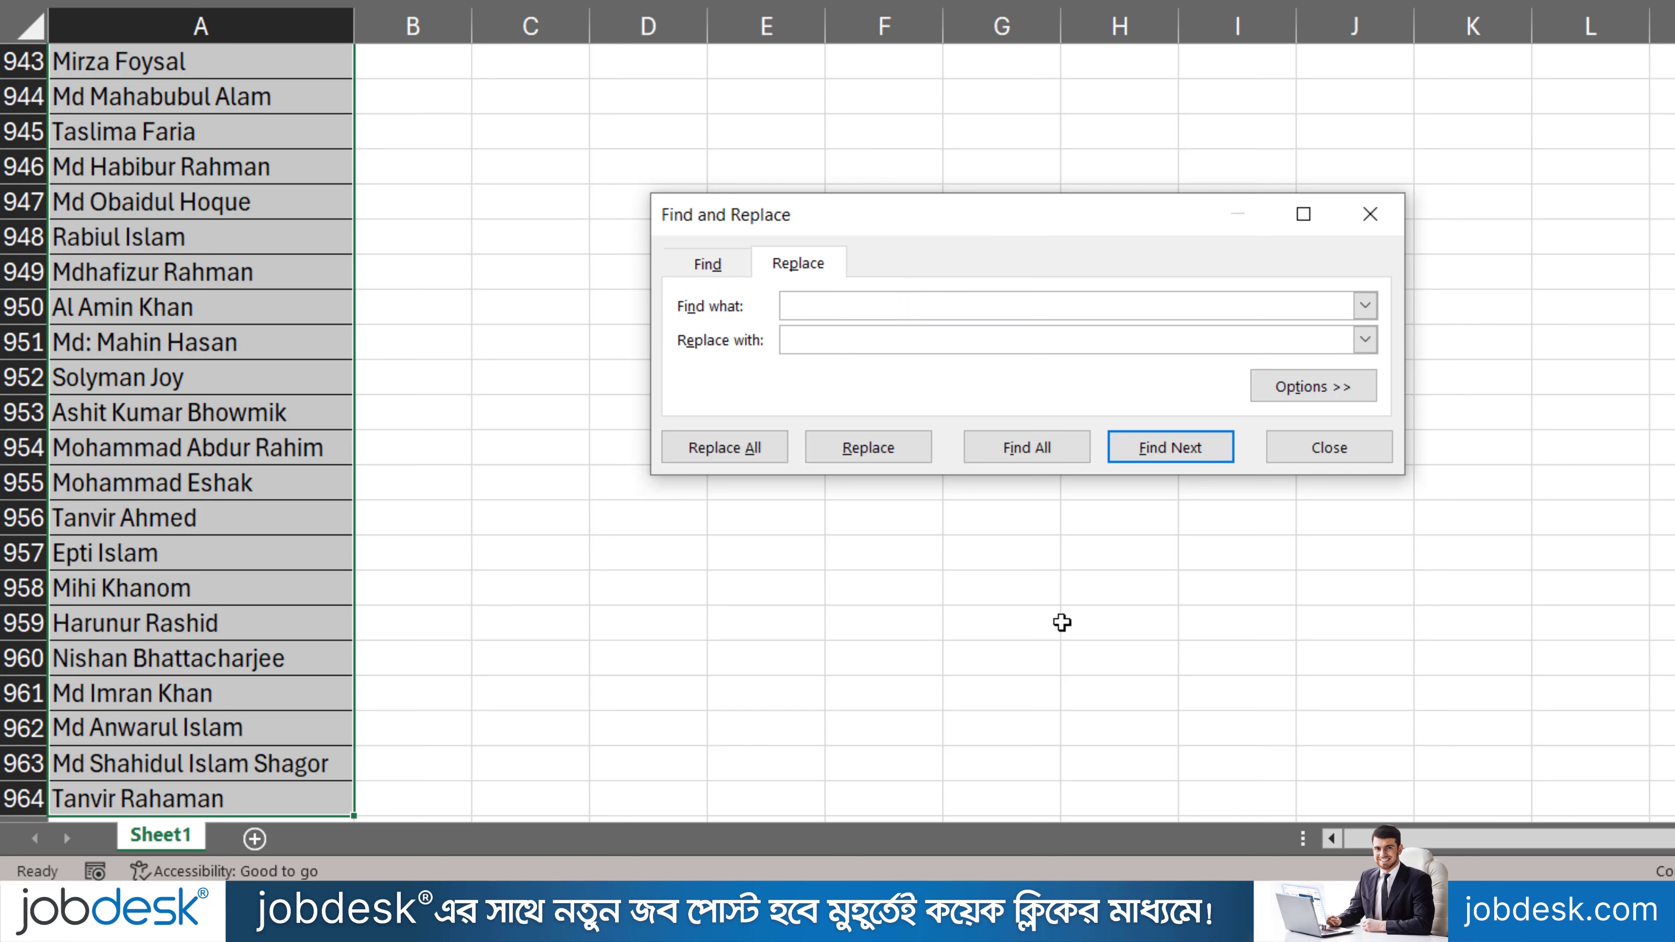
pyautogui.write('*')
pyautogui.click(858, 336)
pyautogui.click(780, 440)
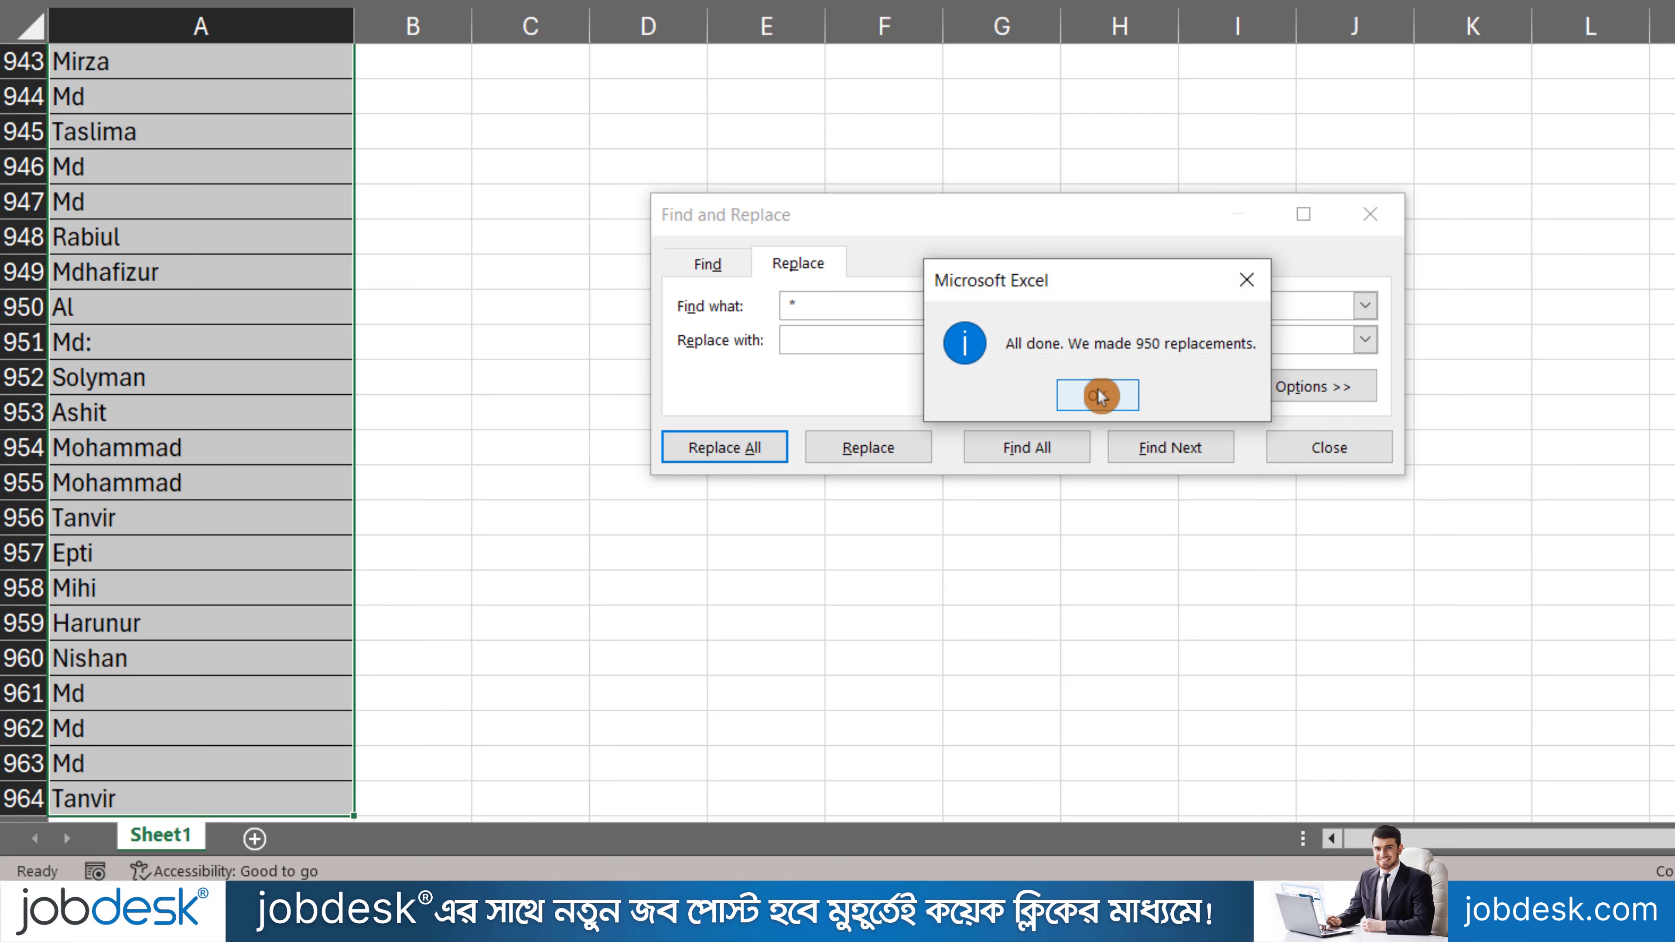
pyautogui.click(1097, 392)
pyautogui.click(1097, 396)
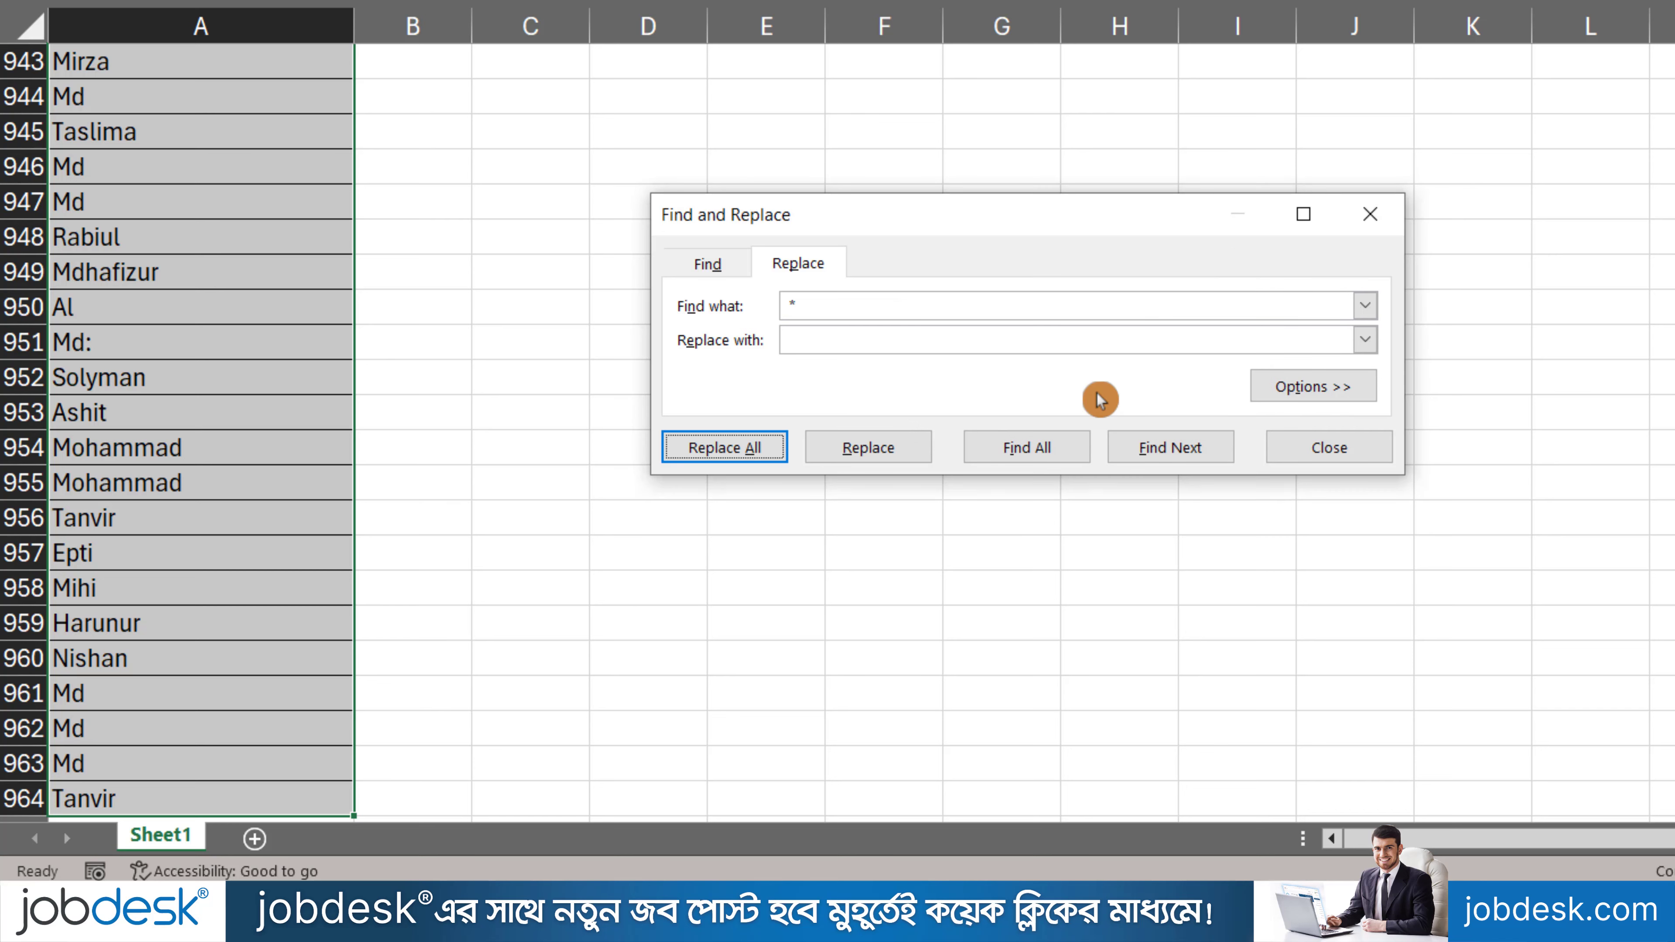
# Undo the first-name-only replacement so column A shows full names again.
pyautogui.press('Escape')
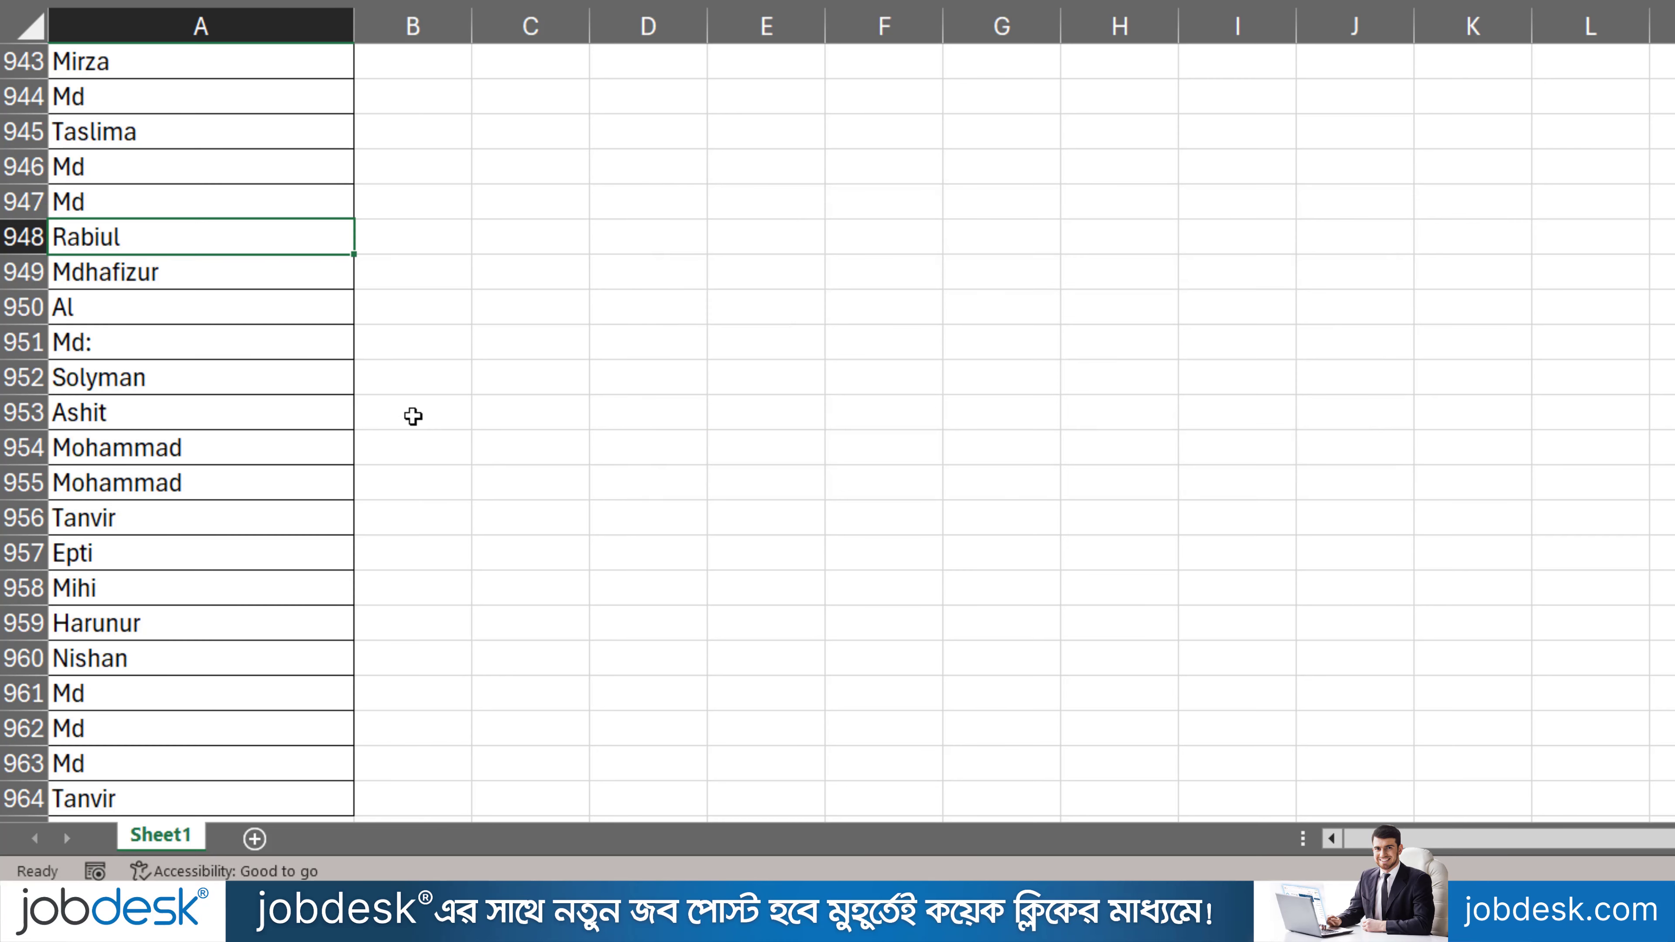
pyautogui.hotkey('ctrl', 'Home')
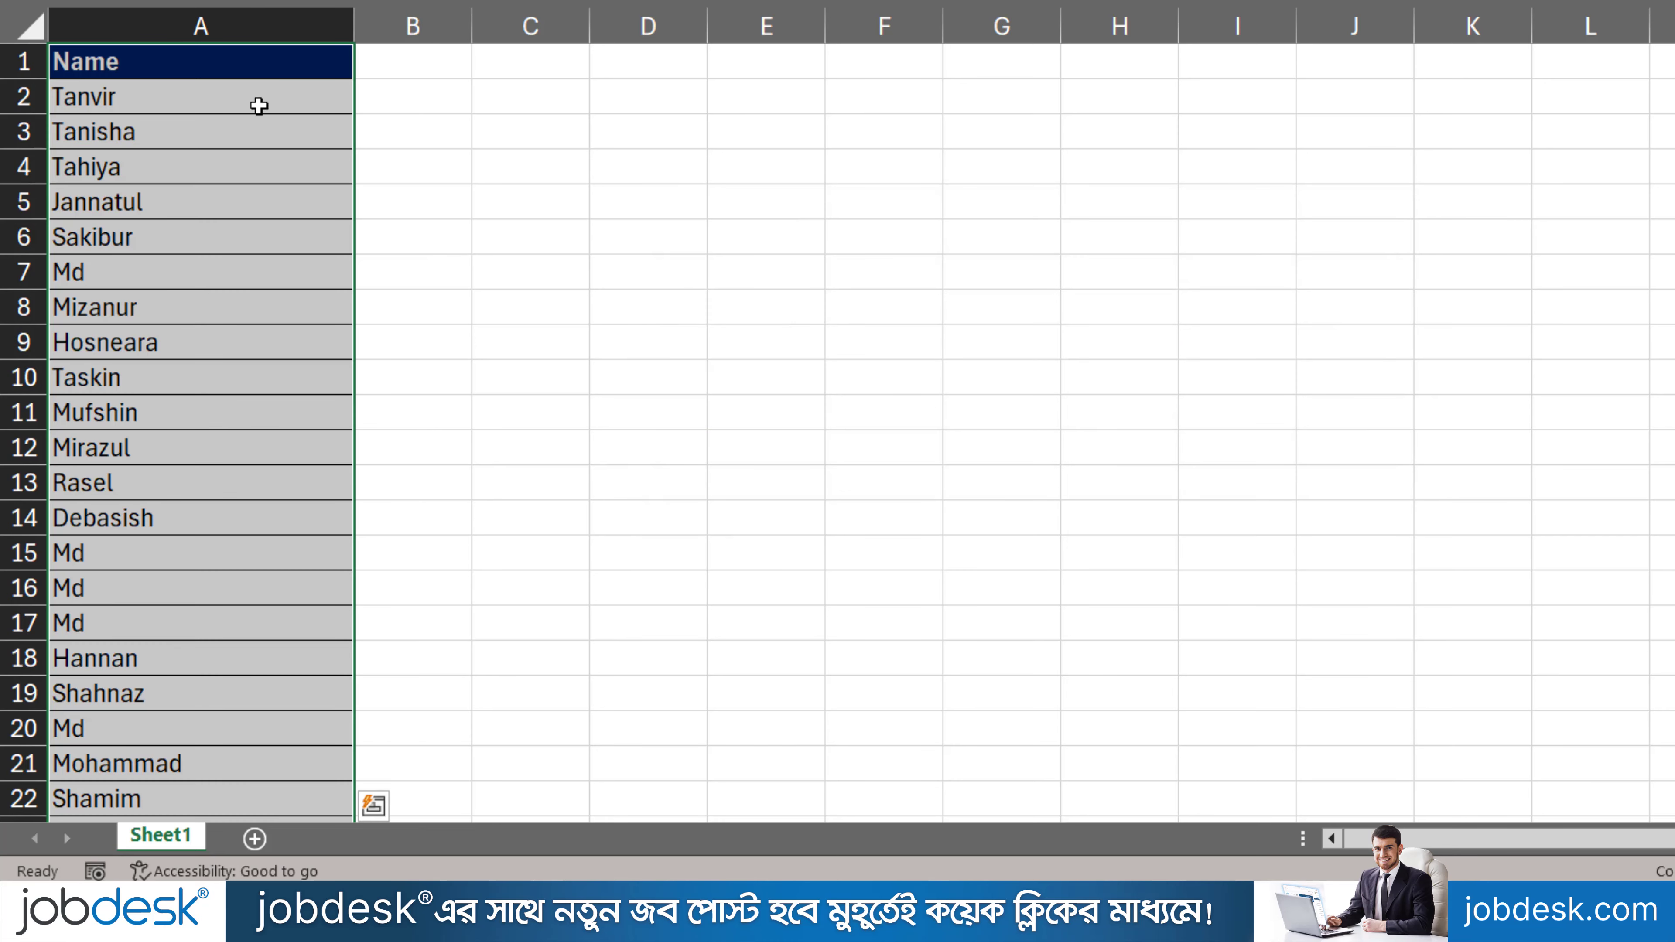
pyautogui.click(261, 107)
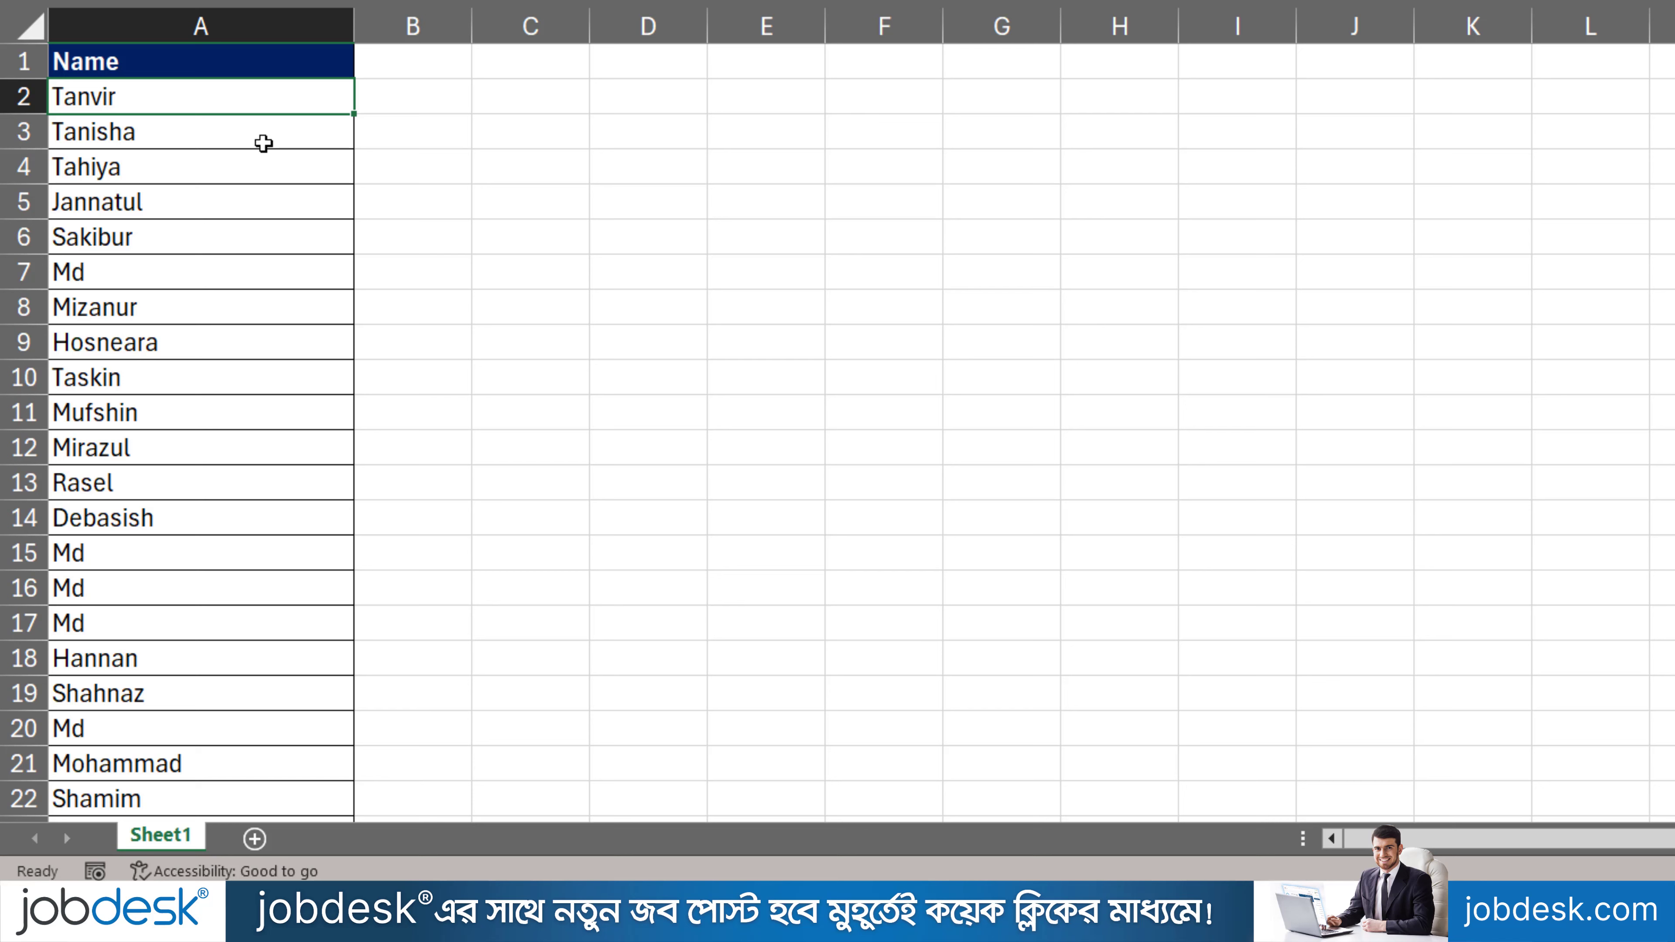
pyautogui.hotkey('ctrl', 'z')
pyautogui.click(244, 105)
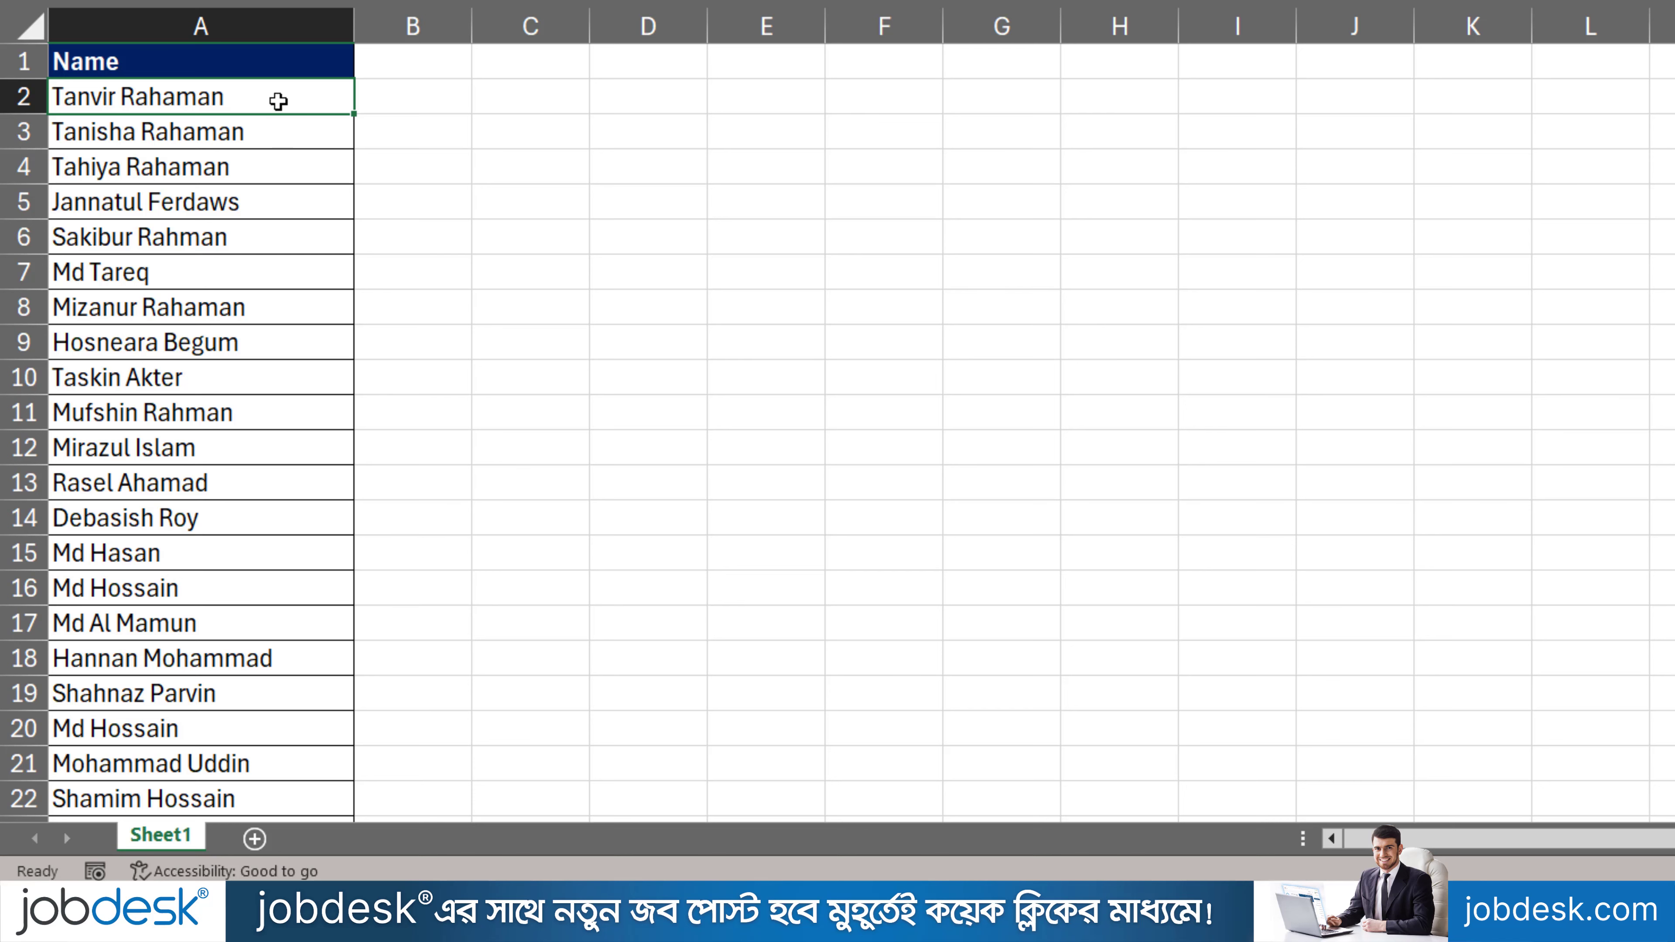
# Select A2 to the end of the list and enter '* ' as the Find what pattern.
pyautogui.hotkey('ctrl', 'shift', 'Down')
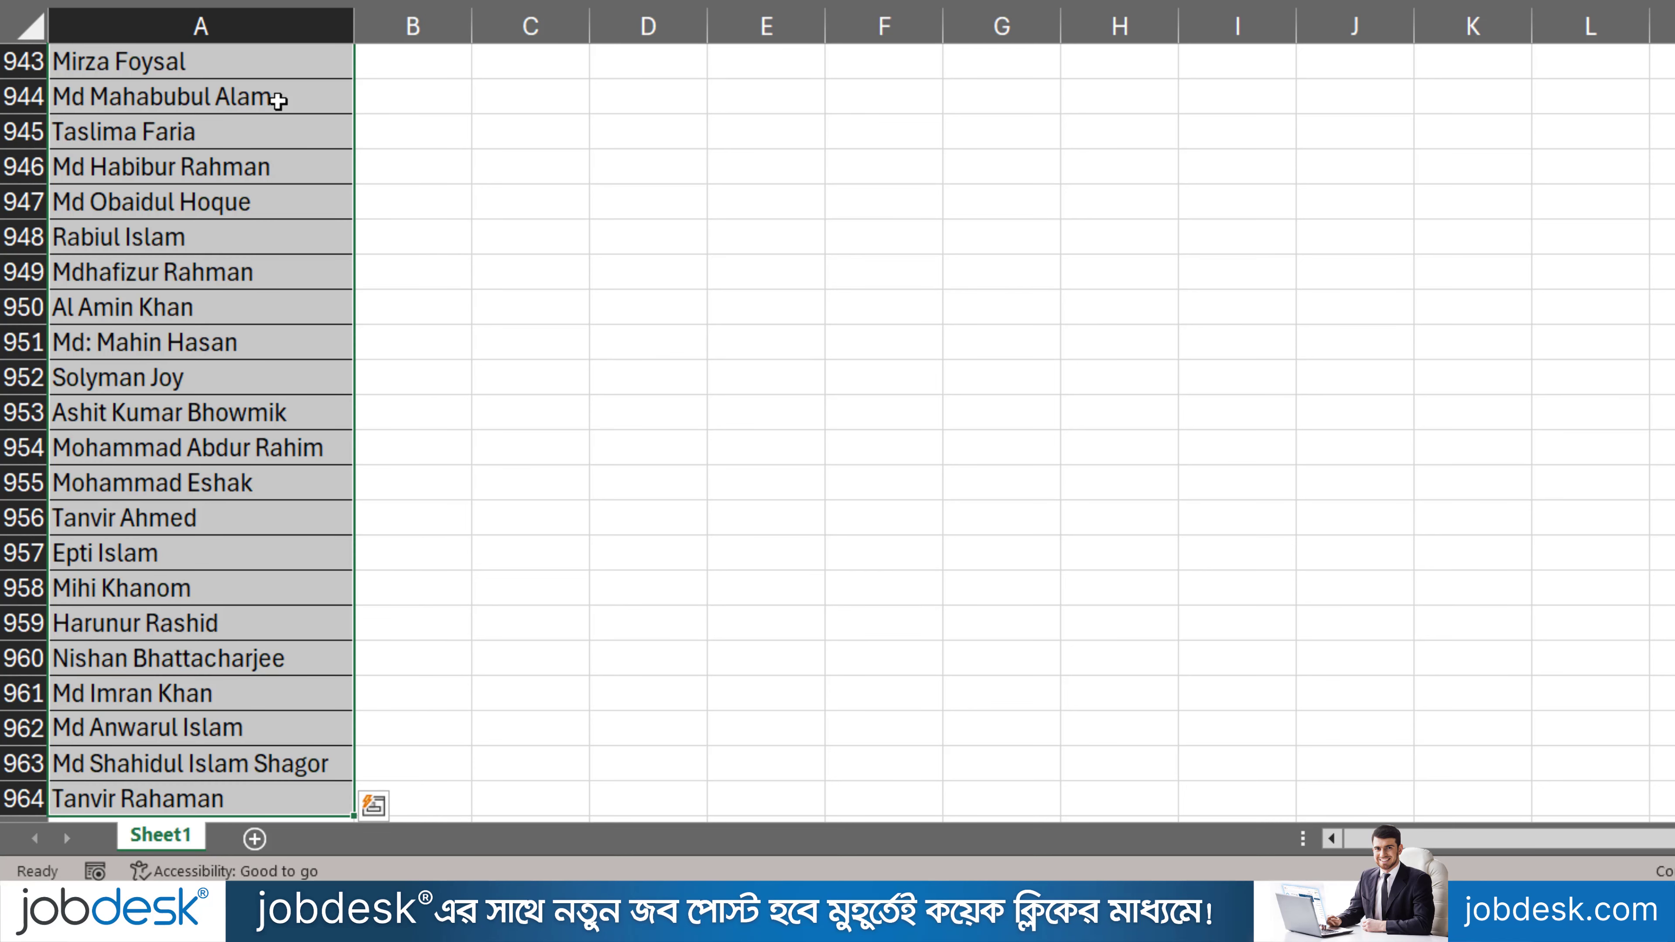
pyautogui.hotkey('ctrl', 'h')
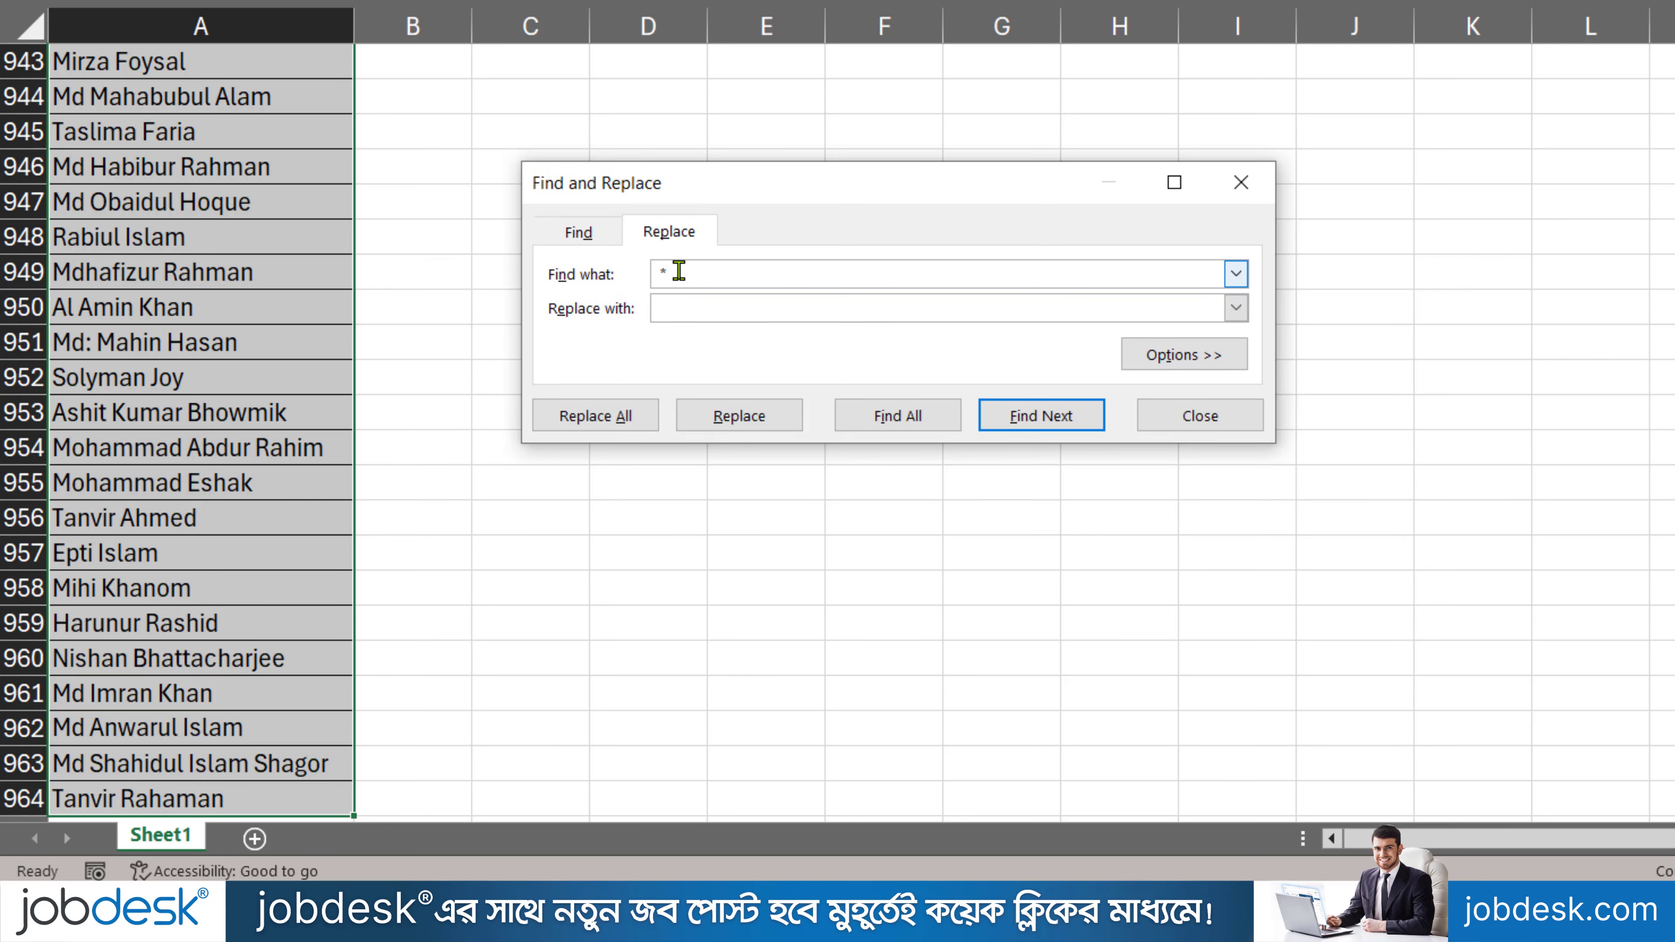
pyautogui.press('BackSpace')
pyautogui.click(759, 310)
pyautogui.click(703, 293)
pyautogui.click(722, 270)
pyautogui.click(739, 297)
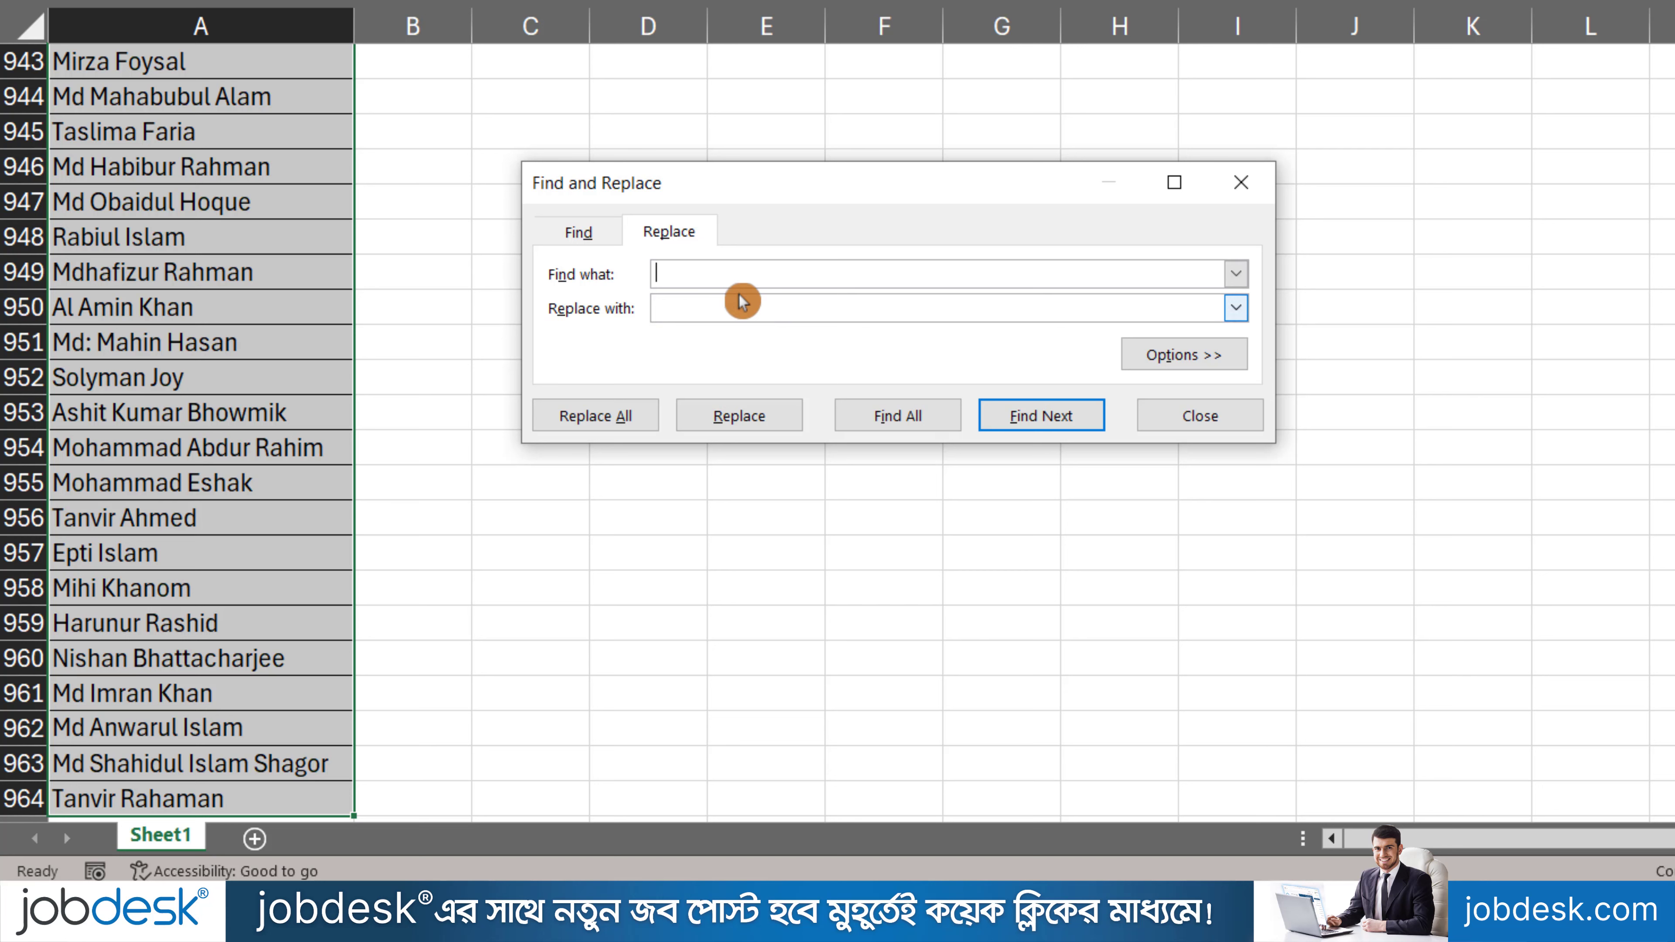
pyautogui.write('*')
# Replace all matches with nothing, keeping only each person's surname.
pyautogui.click(719, 311)
pyautogui.click(621, 415)
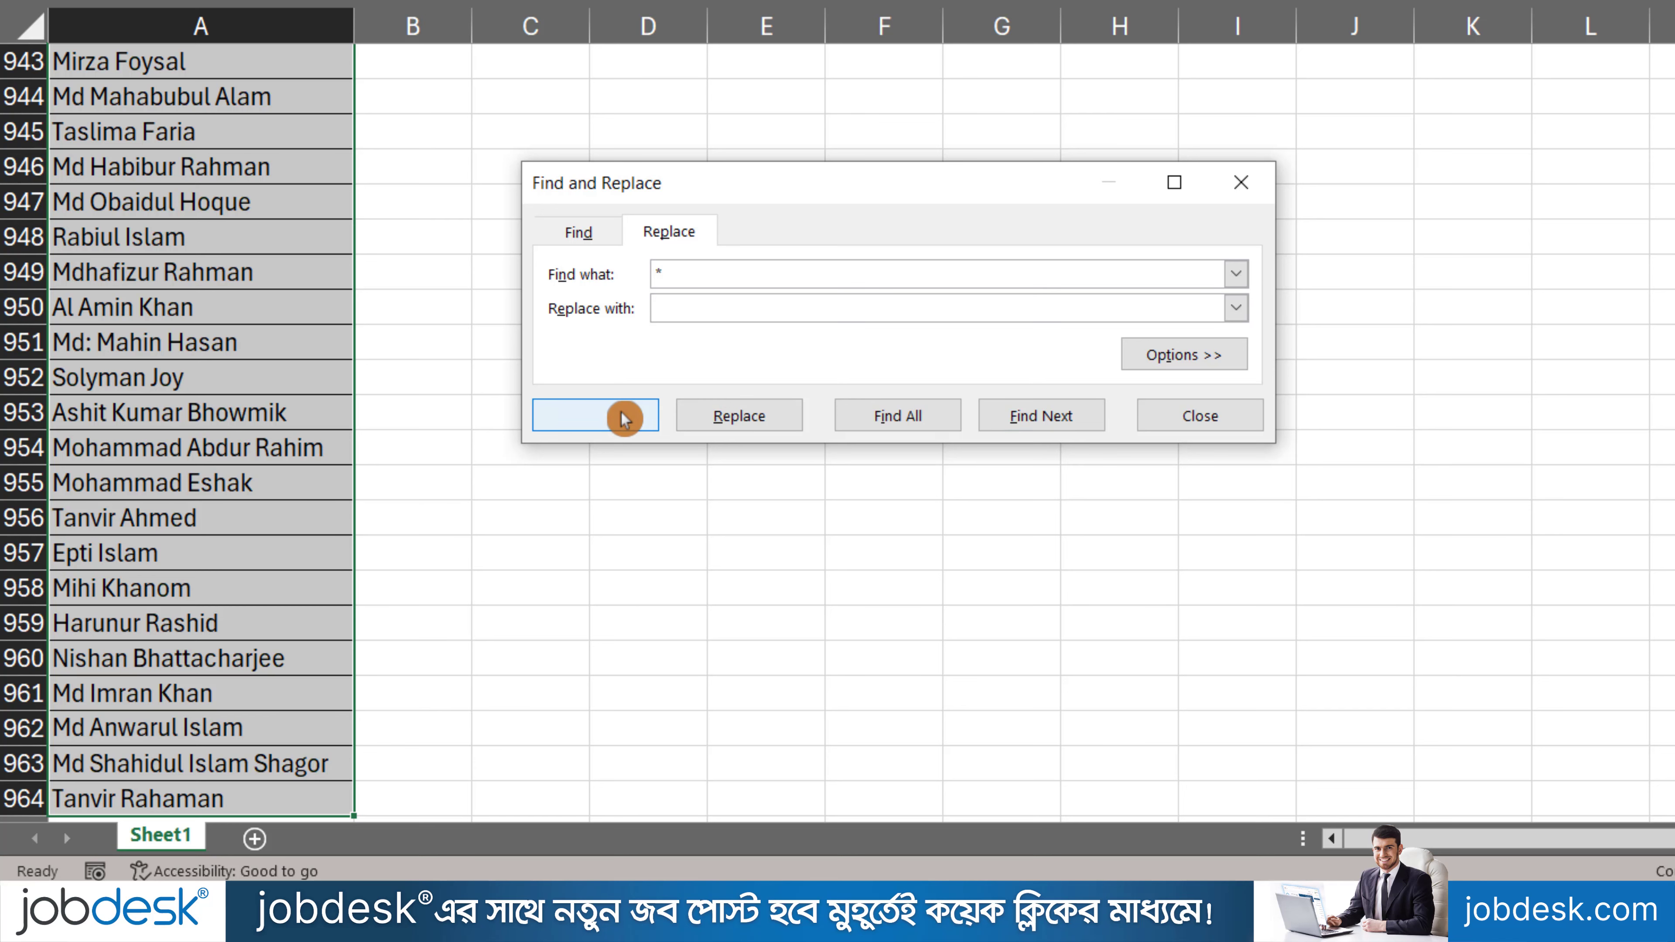
pyautogui.click(1130, 387)
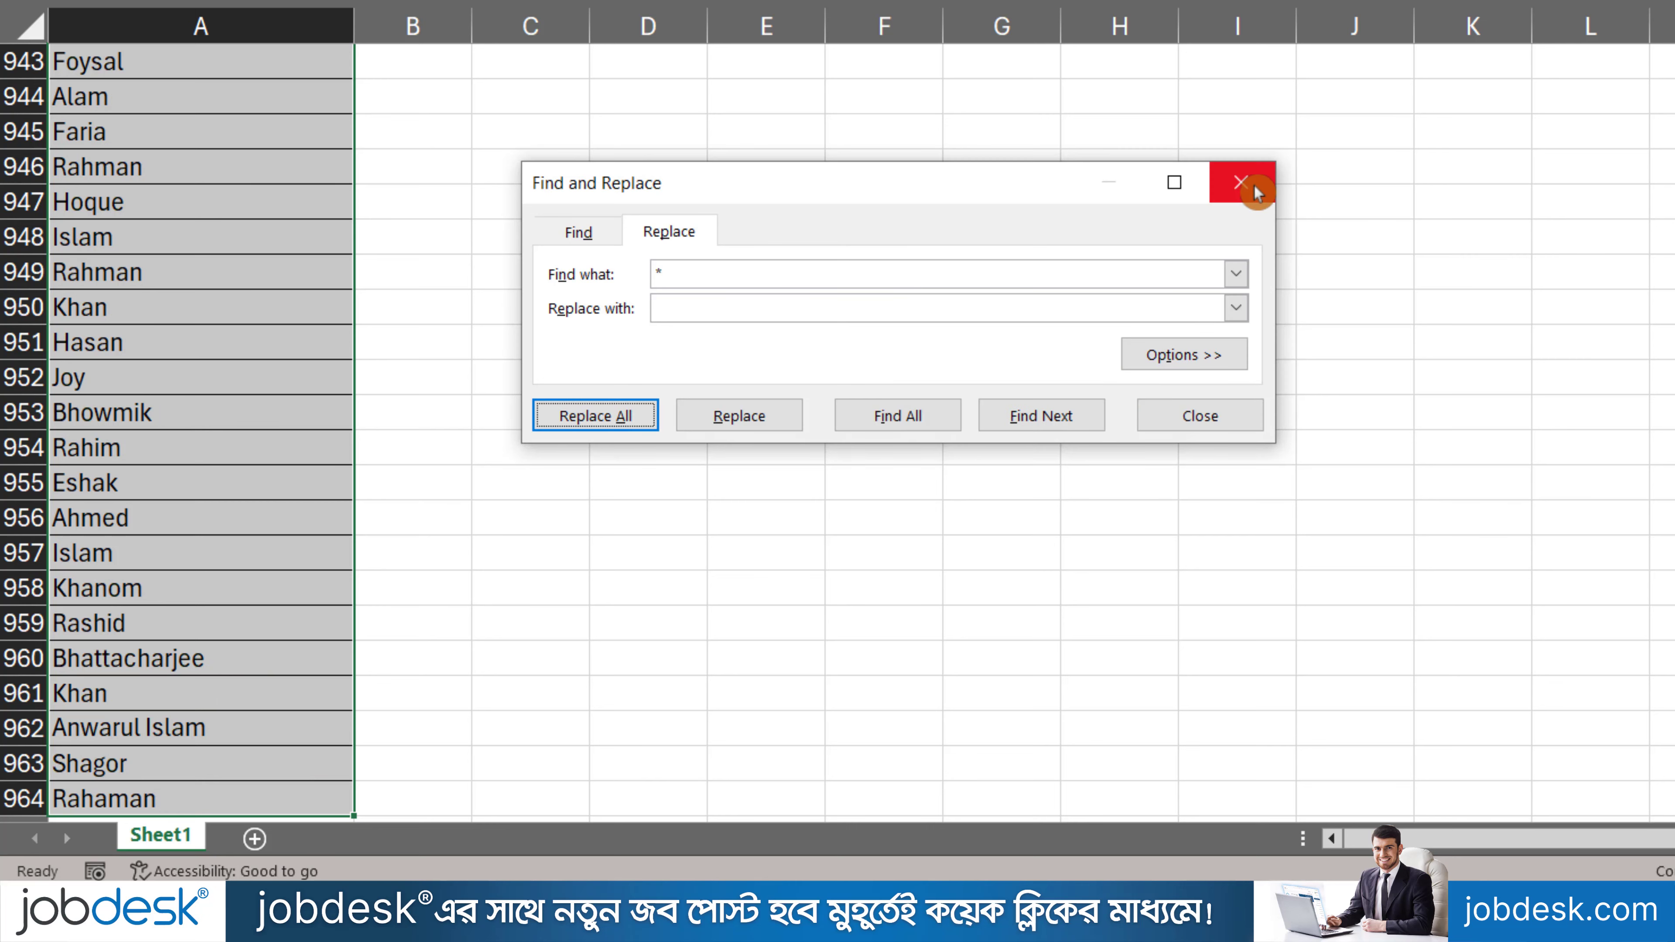
pyautogui.click(1241, 182)
pyautogui.scroll(5, 186, 144)
pyautogui.scroll(3, 187, 144)
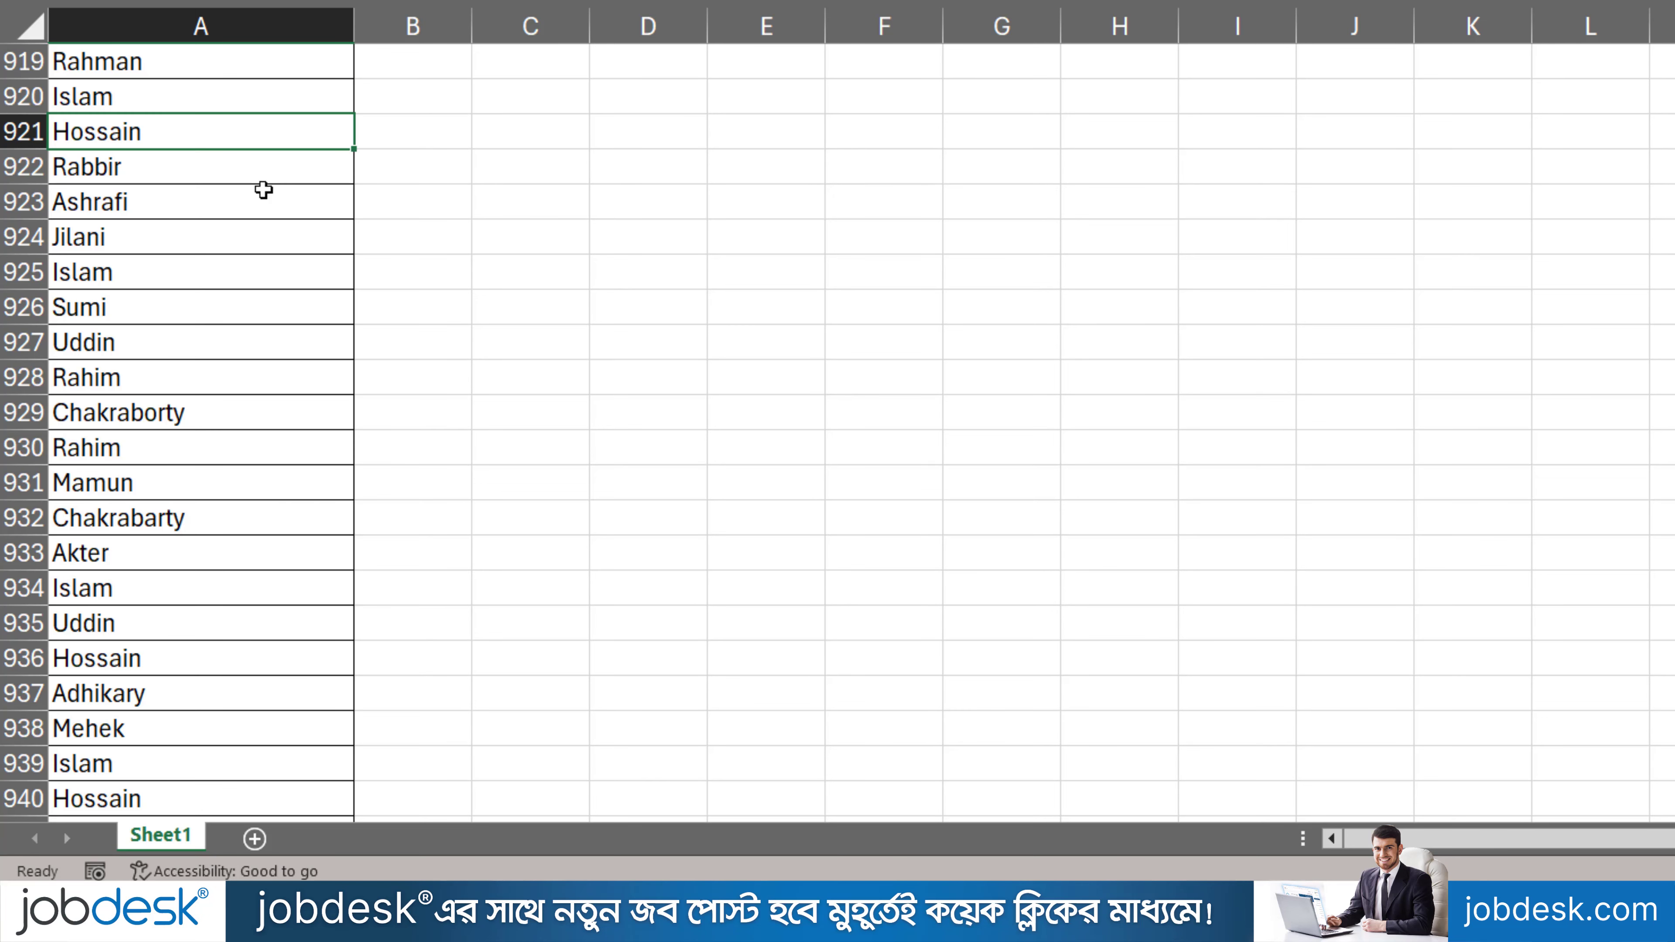
# Review the surname-only column A, then undo the last Replace All to restore two-word names.
pyautogui.hotkey('ctrl', 'Home')
pyautogui.click(224, 101)
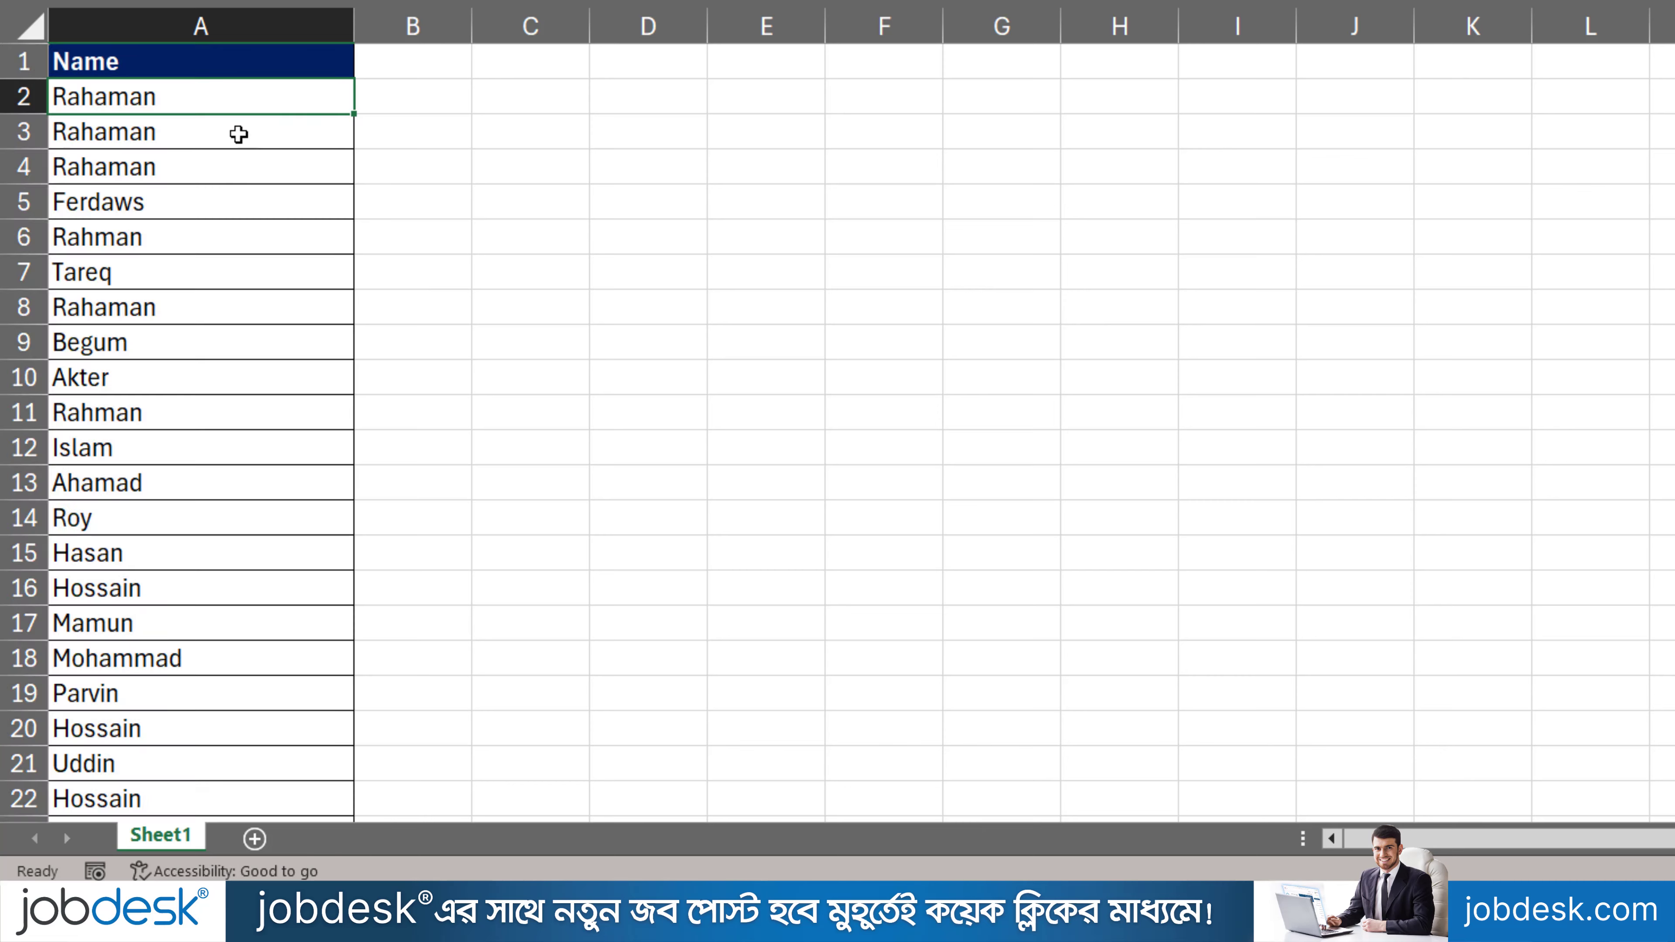
pyautogui.scroll(-6, 237, 169)
pyautogui.scroll(-2, 239, 170)
pyautogui.scroll(-4, 239, 170)
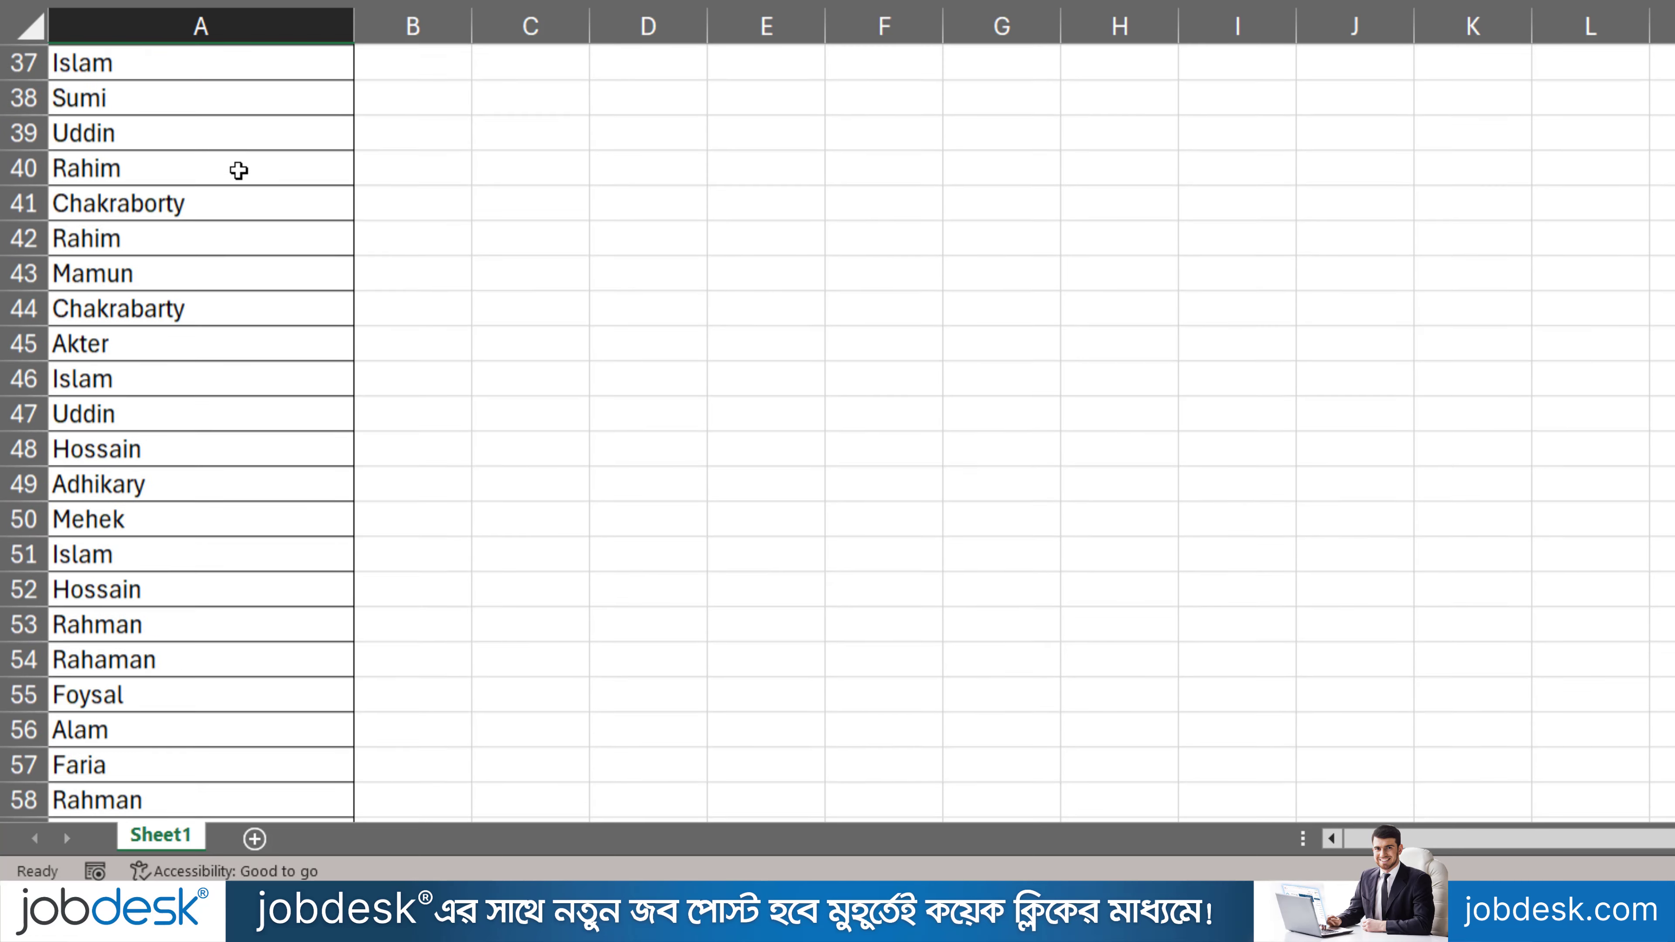
pyautogui.scroll(-3, 239, 170)
pyautogui.scroll(-3, 238, 170)
pyautogui.scroll(-2, 239, 170)
pyautogui.scroll(-1, 238, 170)
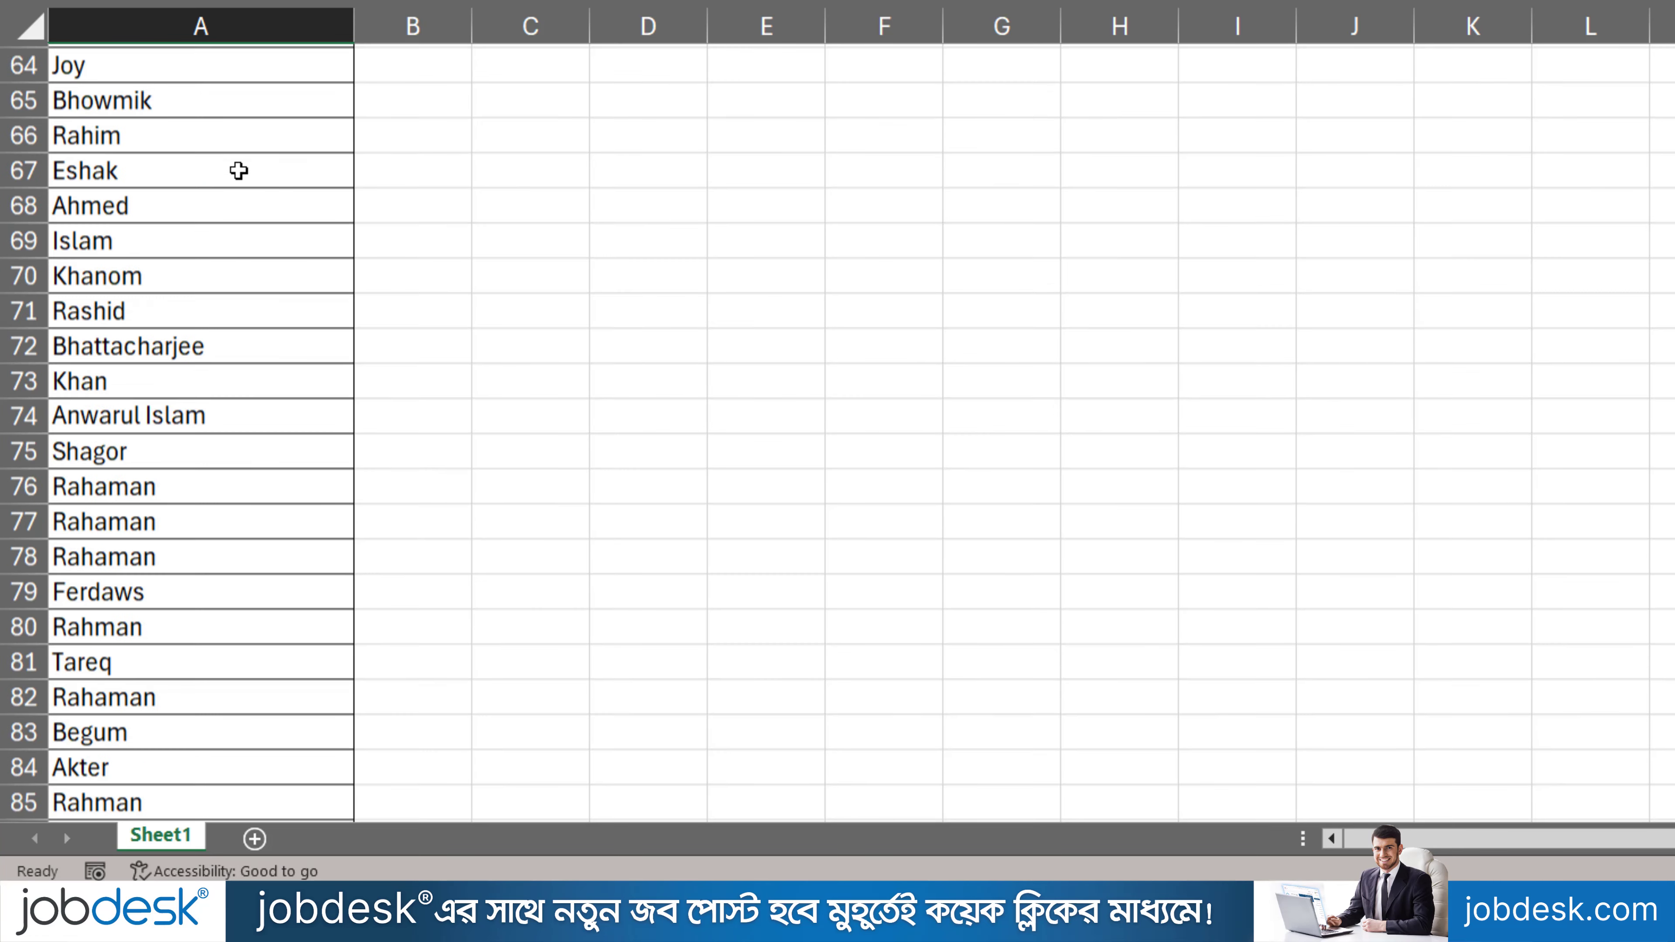
pyautogui.scroll(2, 238, 171)
pyautogui.scroll(8, 239, 170)
pyautogui.scroll(2, 1095, 272)
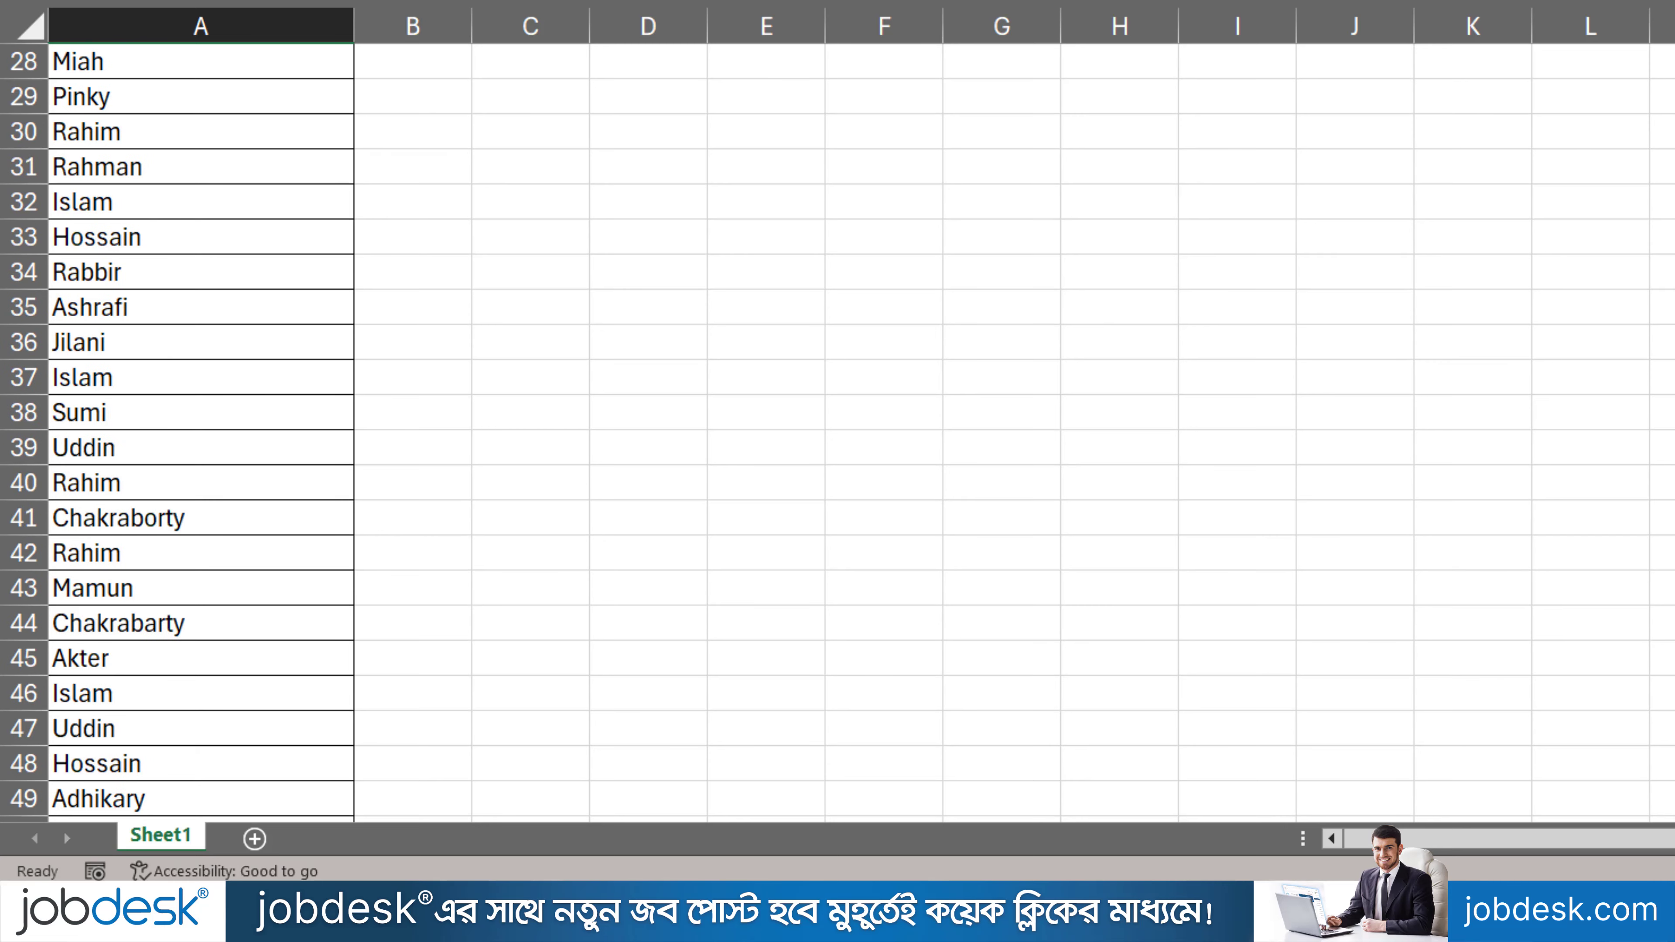
pyautogui.scroll(9, 838, 429)
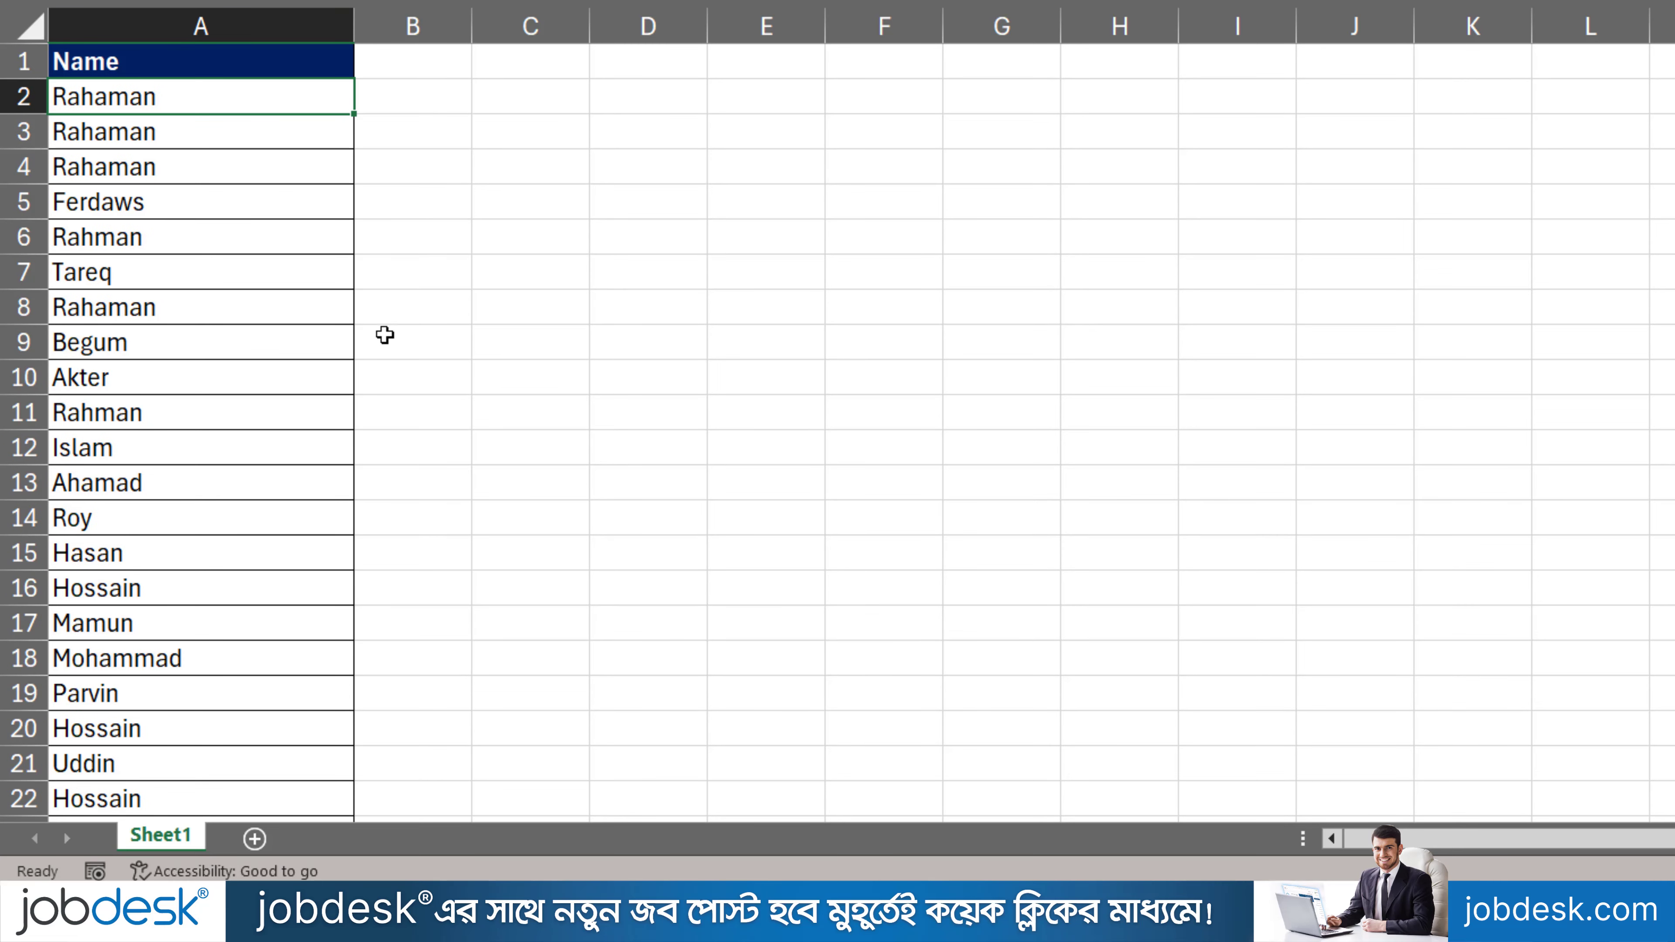
pyautogui.hotkey('ctrl', 'z')
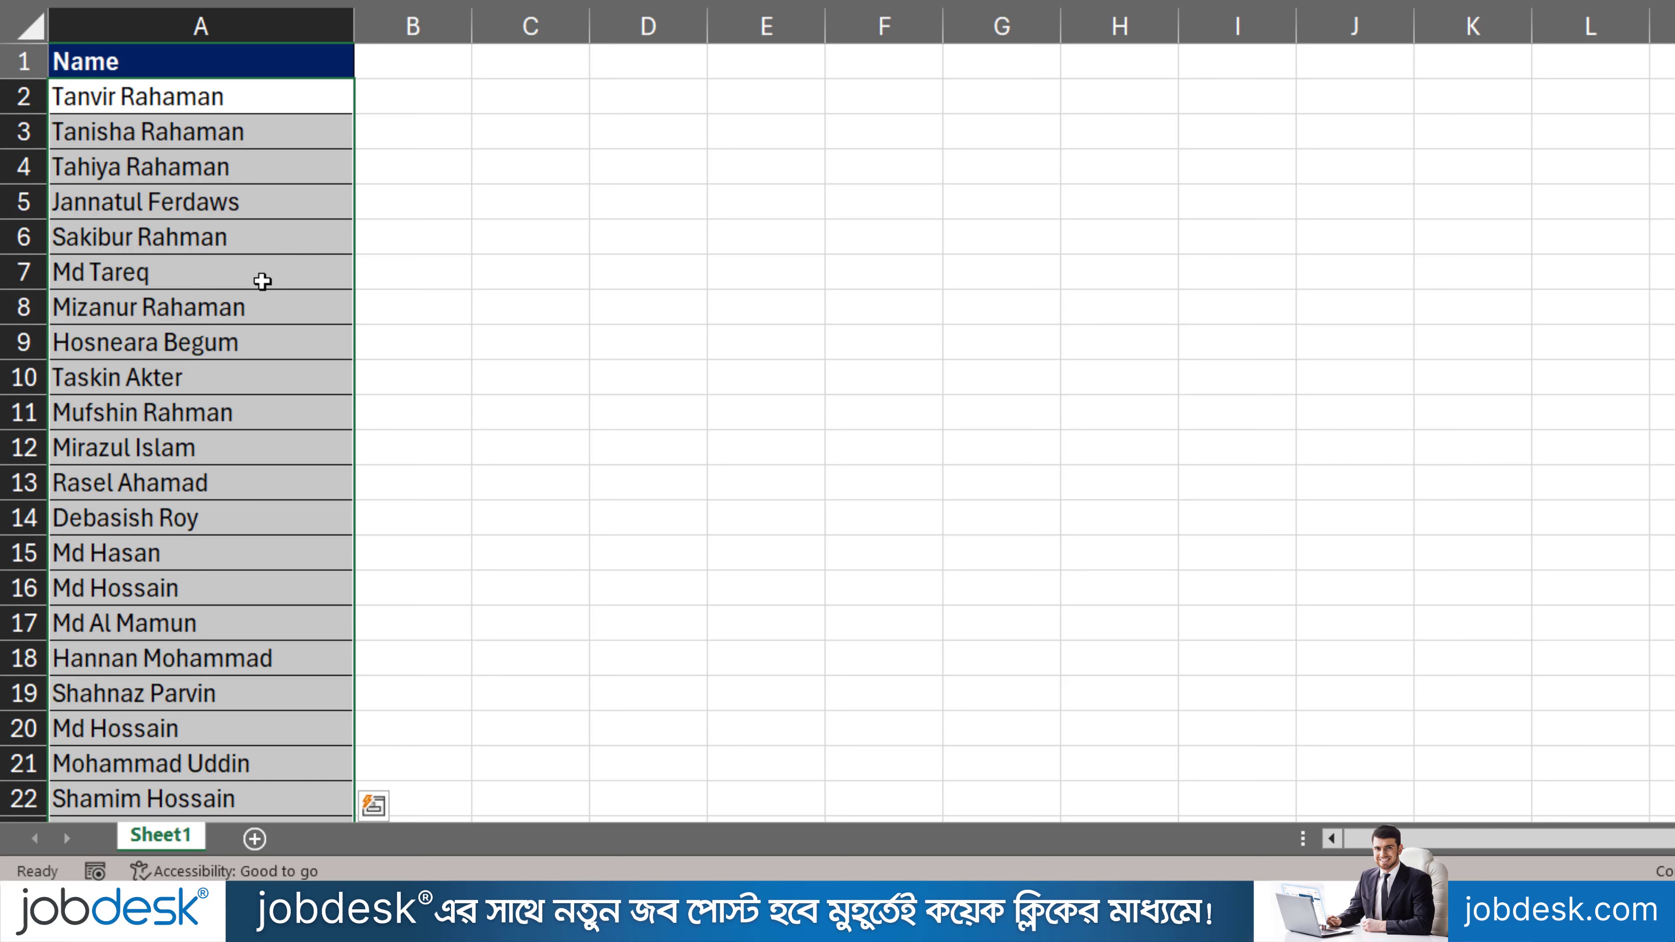
# Undo again to restore the original multi-word names, then select A2 to the list end.
pyautogui.hotkey('ctrl', 'z')
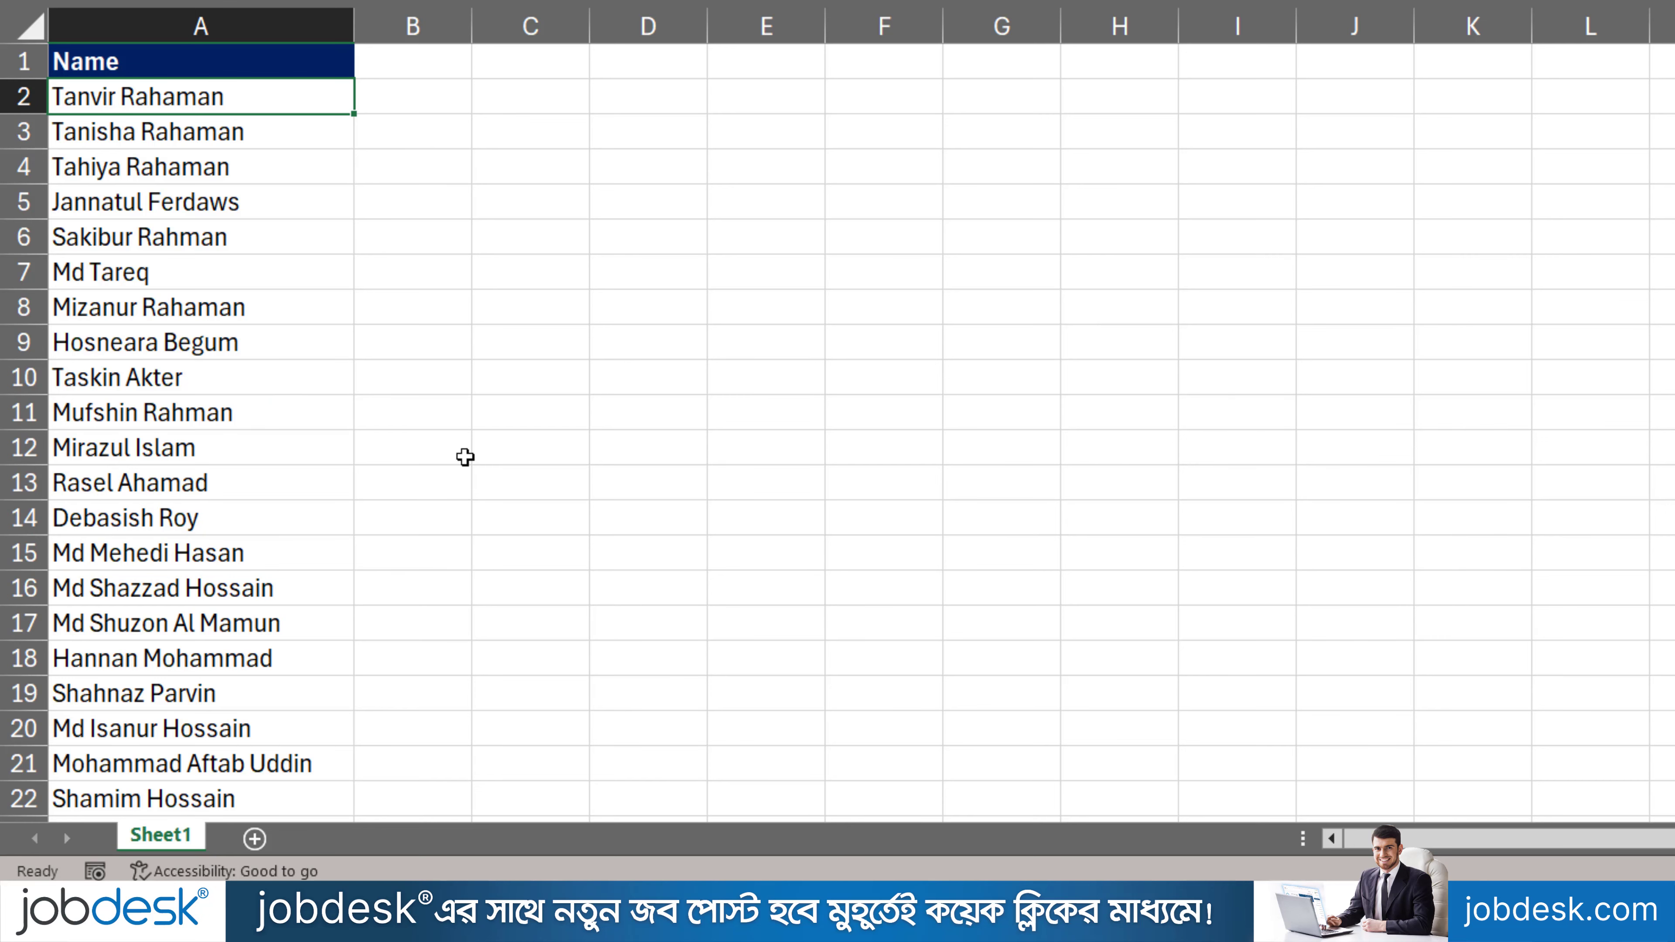
pyautogui.hotkey('ctrl', 'shift', 'Down')
pyautogui.scroll(6, 465, 457)
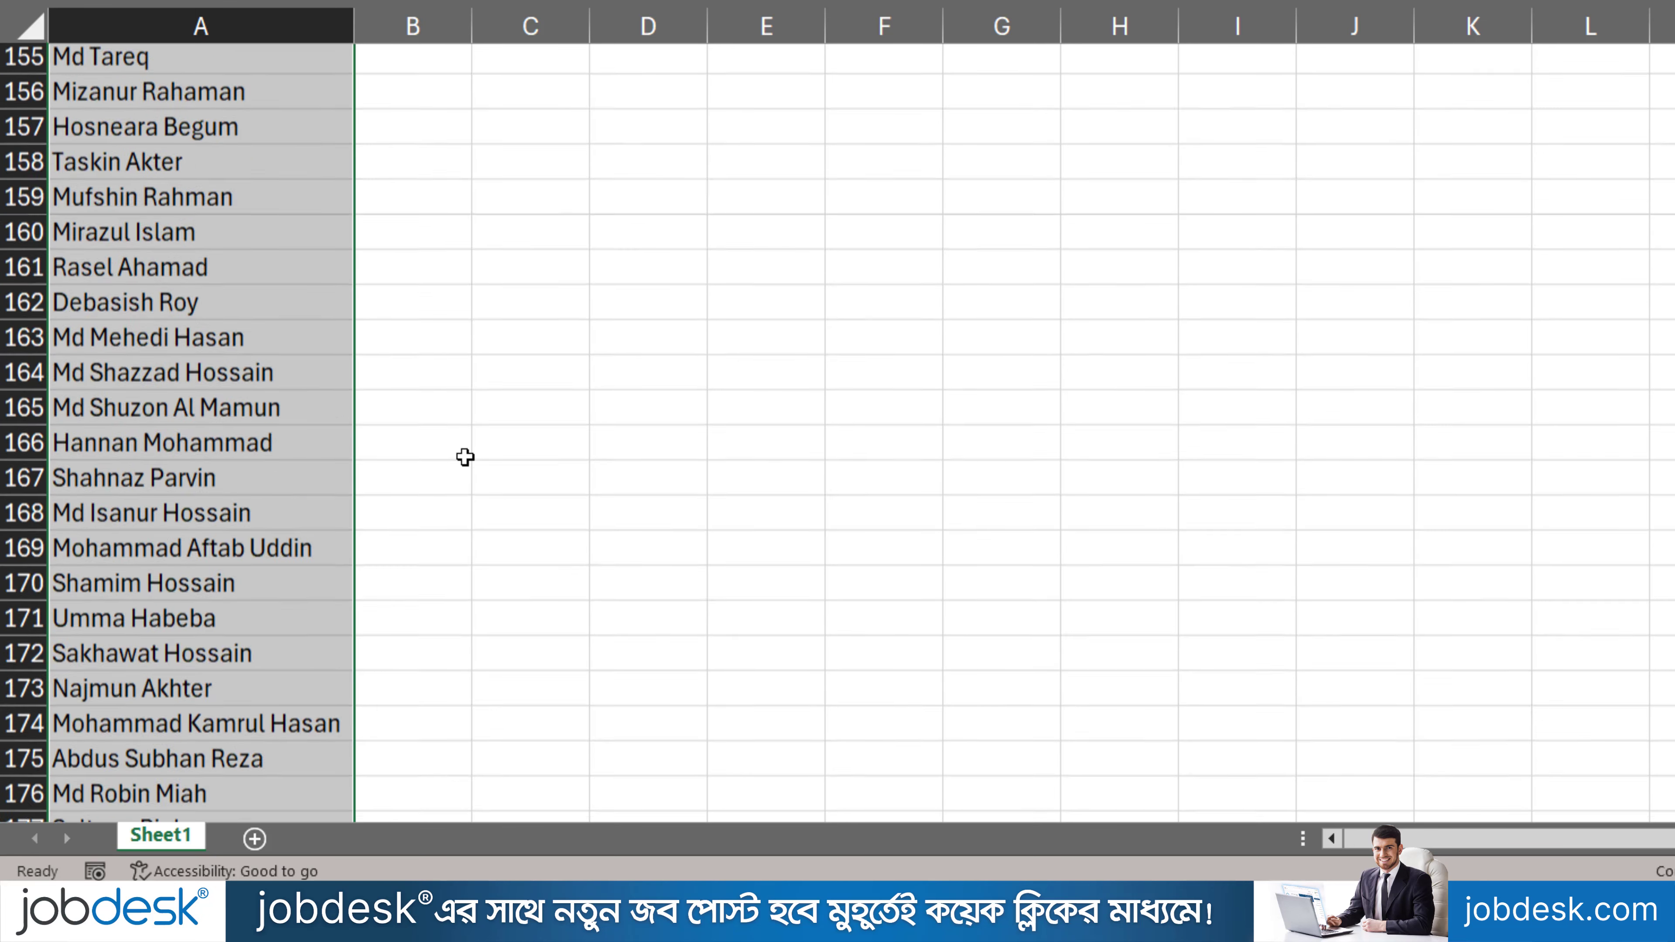
pyautogui.scroll(4, 465, 456)
pyautogui.scroll(20, 292, 264)
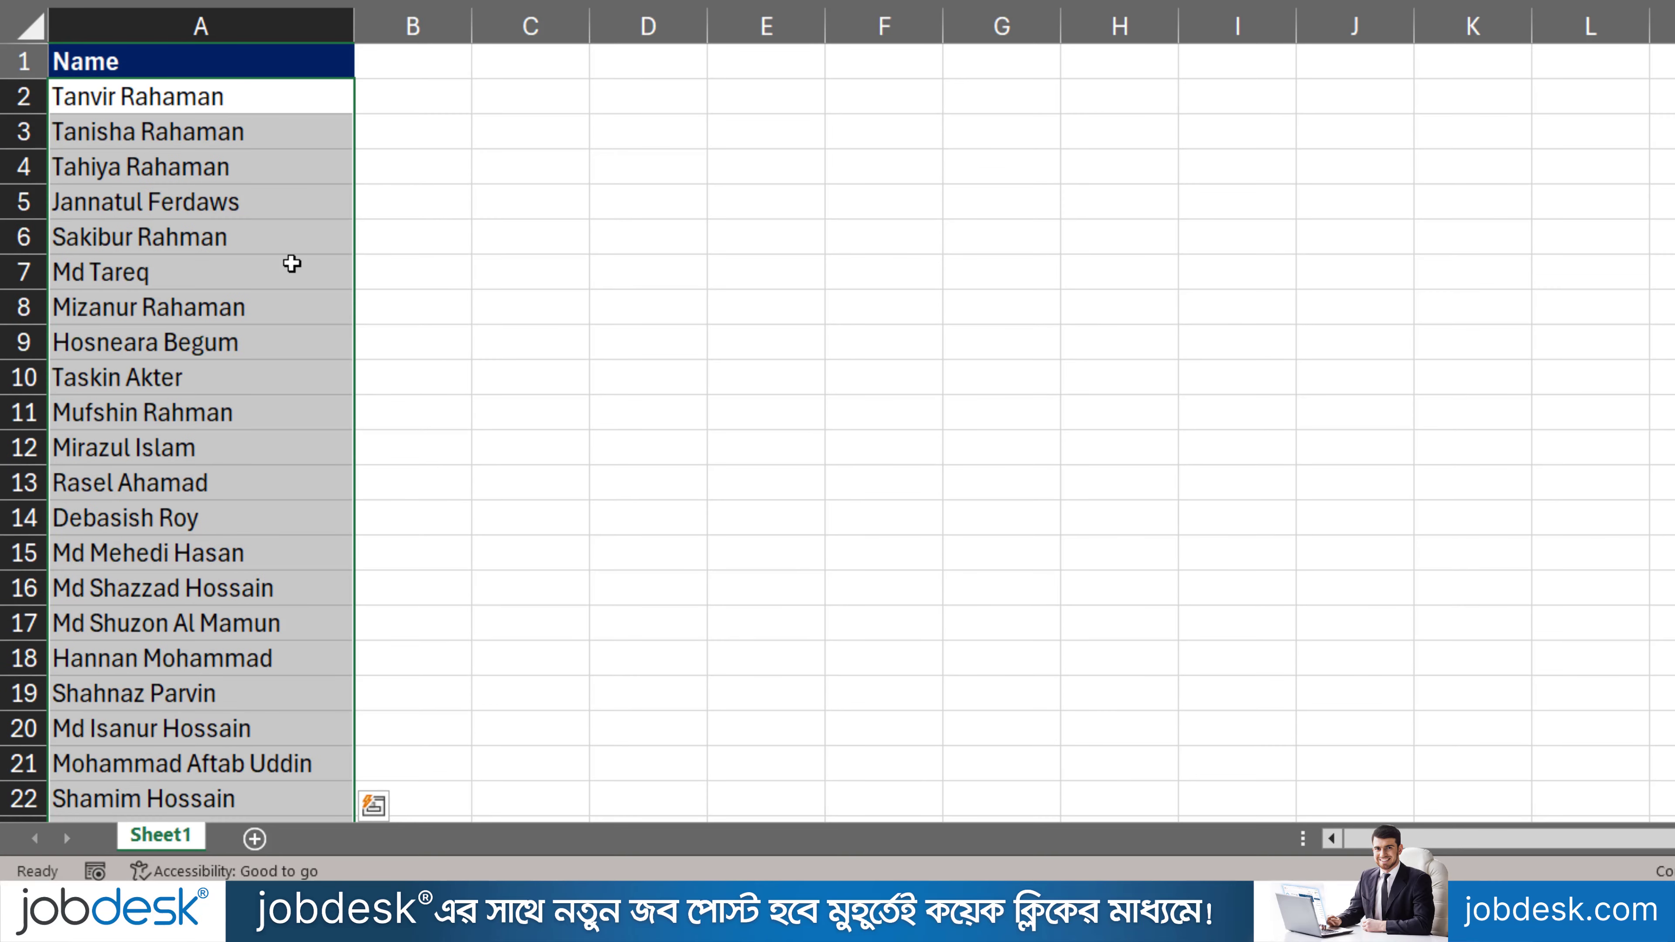
# Enter ' * ' in Find what and a single space in Replace with.
pyautogui.hotkey('ctrl', 'h')
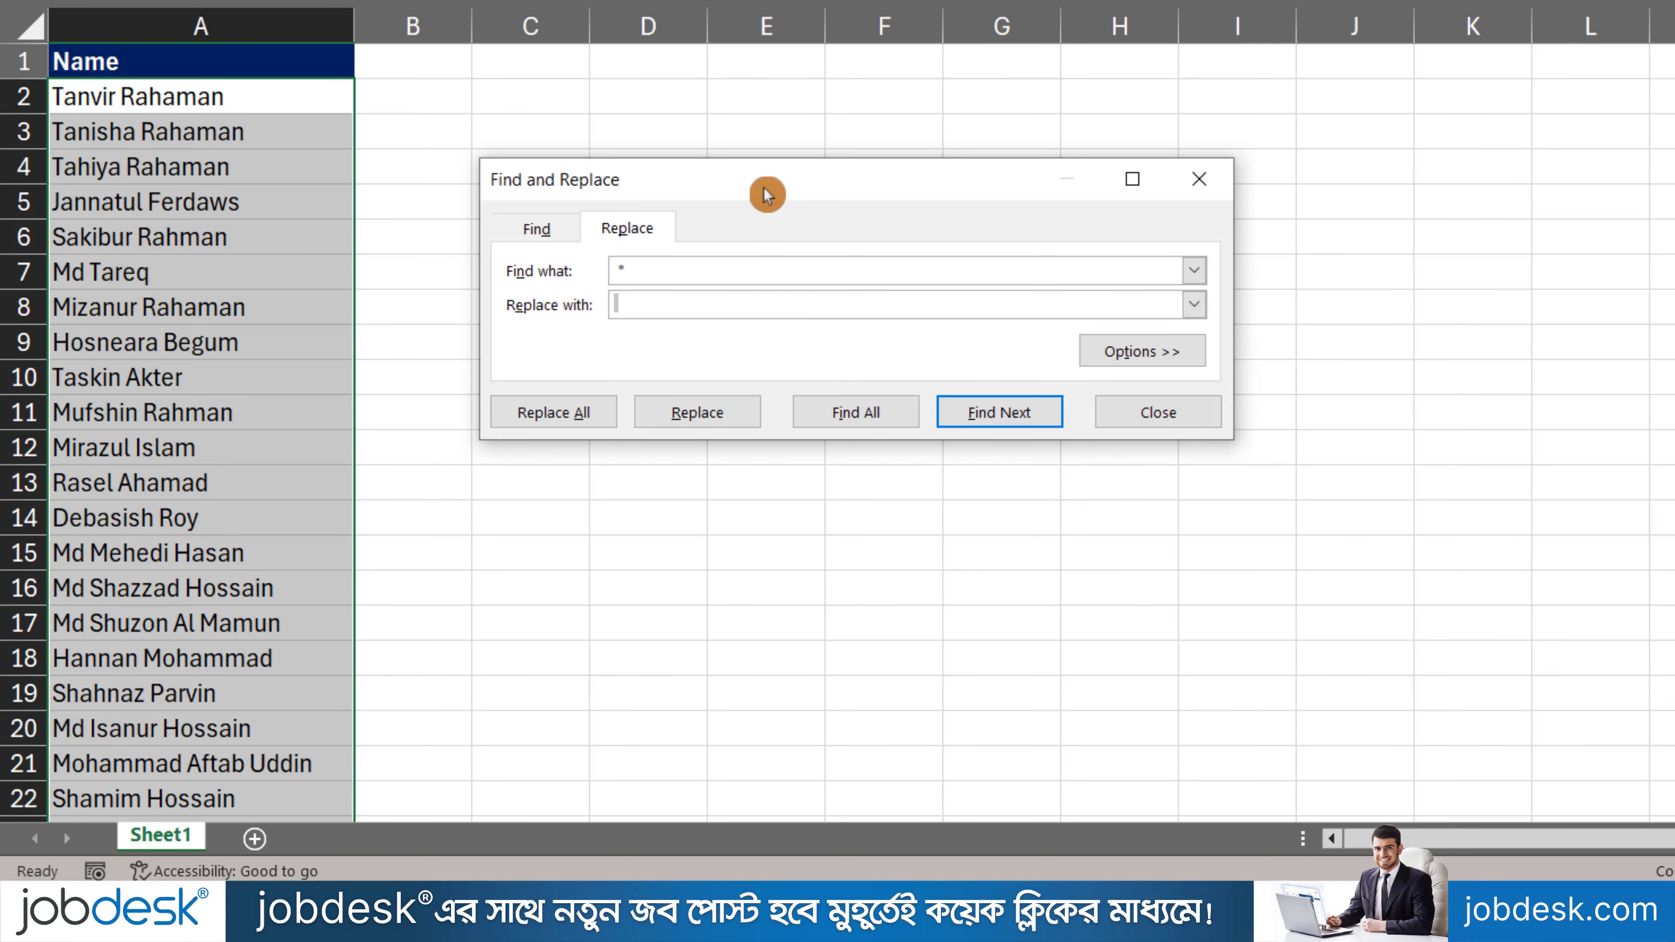
pyautogui.moveTo(763, 187); pyautogui.dragTo(693, 157)
pyautogui.click(569, 259)
pyautogui.doubleClick(545, 239)
pyautogui.press('BackSpace')
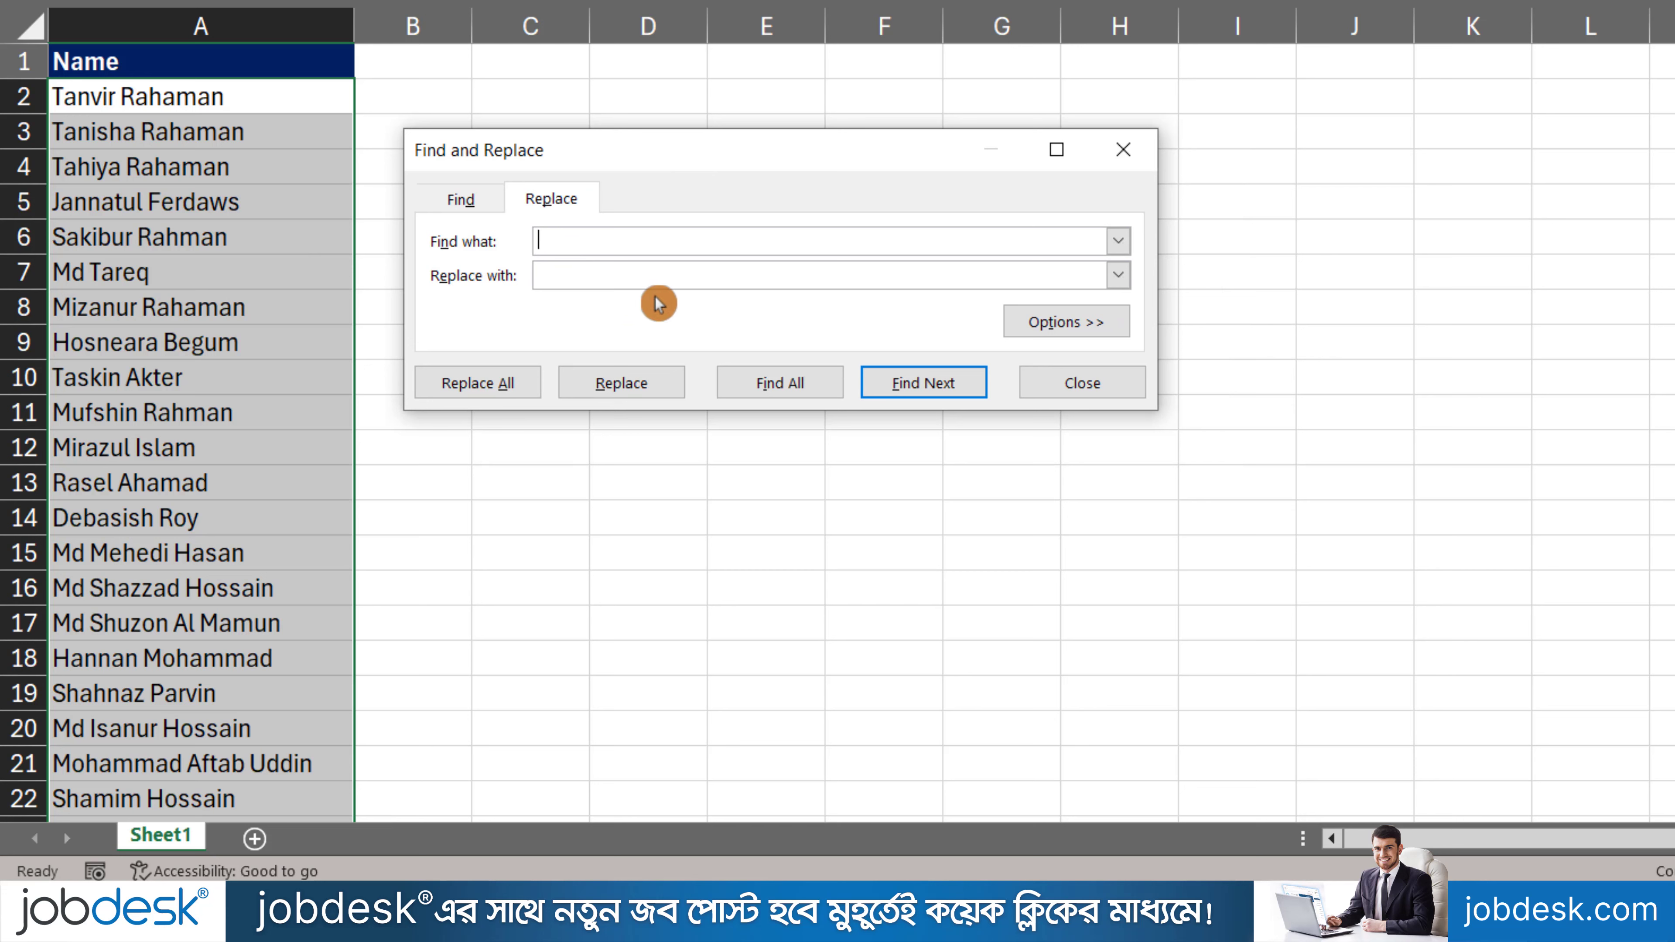
pyautogui.click(598, 265)
pyautogui.click(682, 268)
pyautogui.click(679, 259)
pyautogui.write('*')
pyautogui.click(681, 263)
# Replace all 77 matches, leaving names like Md Hasan without middle names.
pyautogui.click(509, 383)
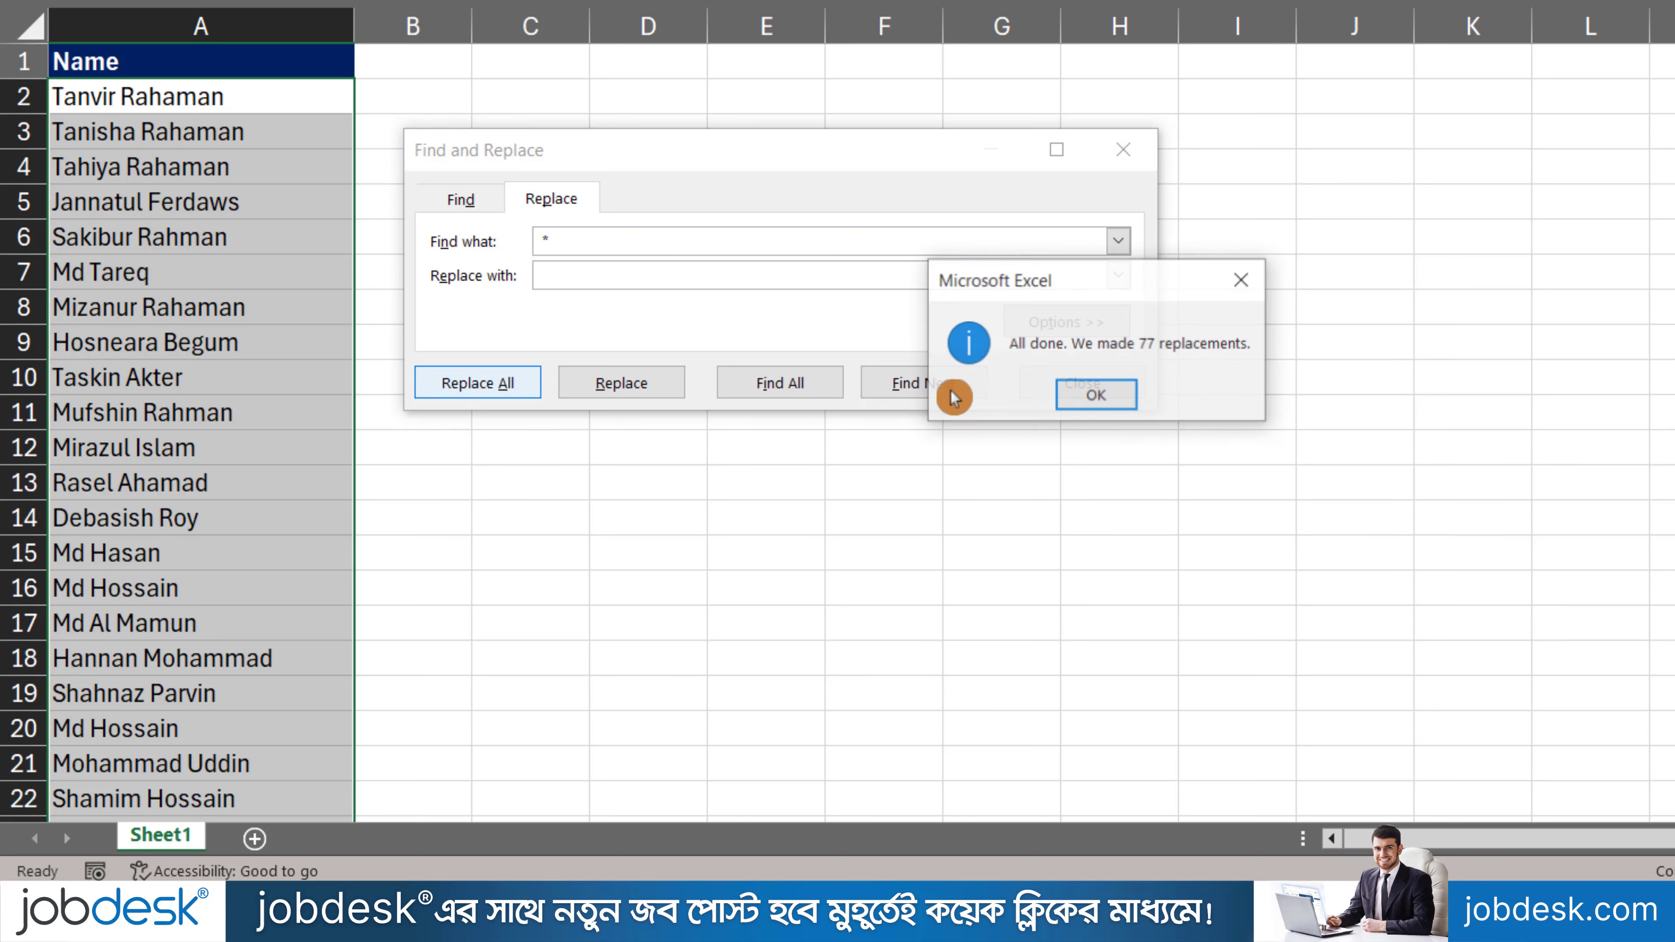
pyautogui.click(1069, 401)
pyautogui.click(1124, 149)
pyautogui.click(231, 412)
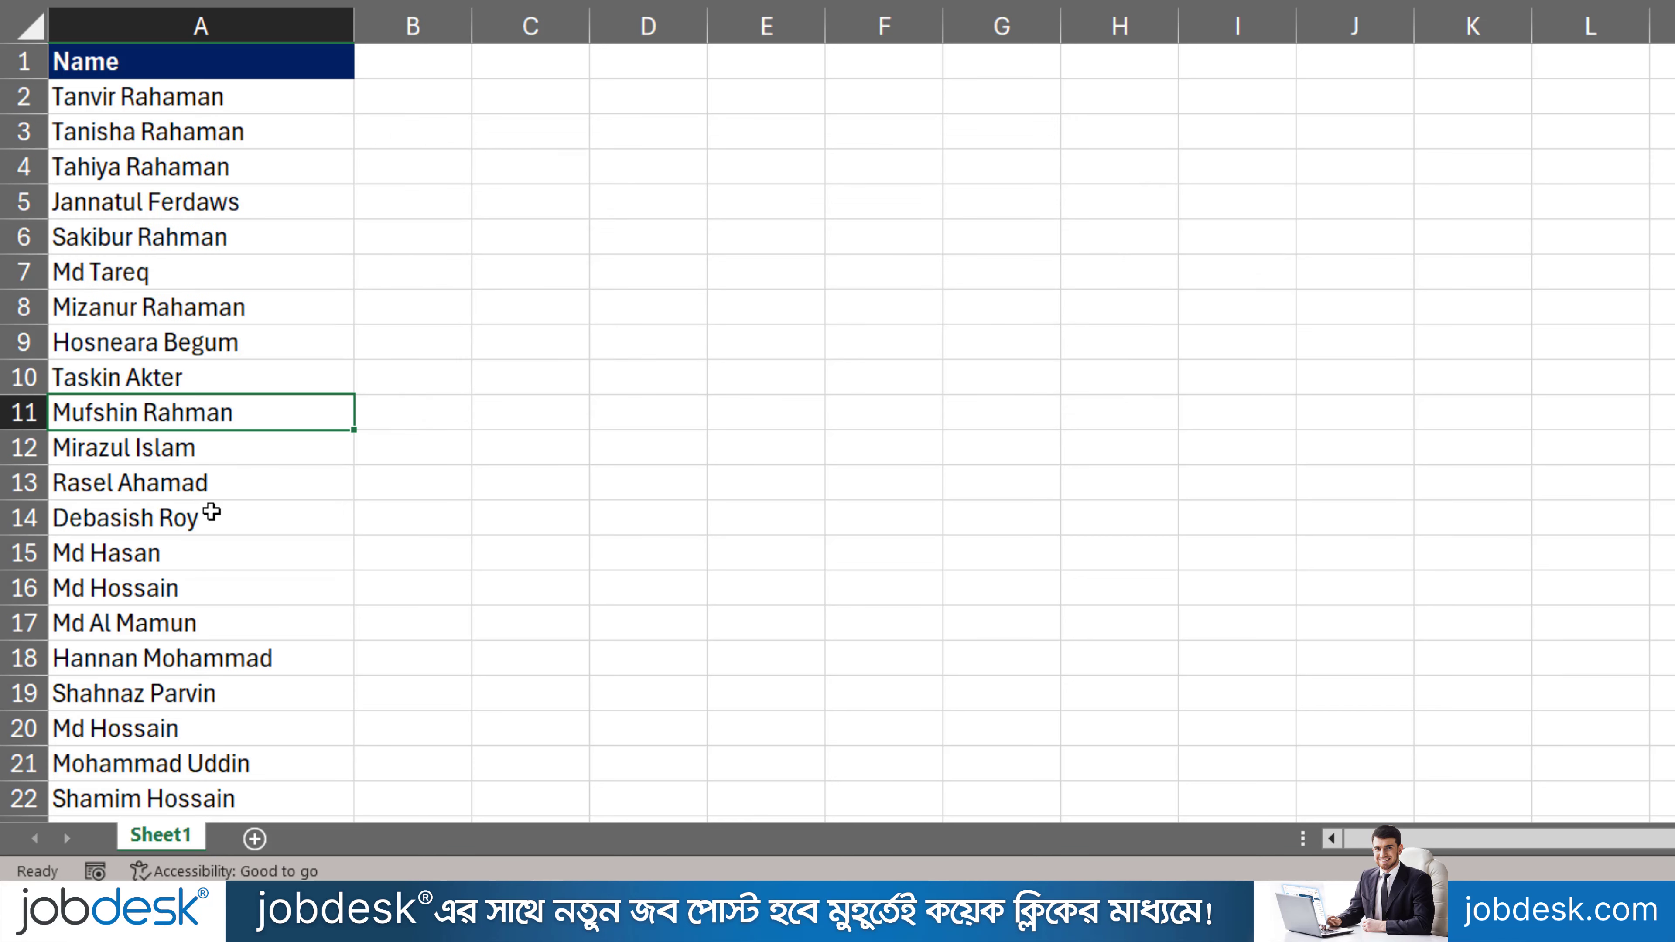
pyautogui.scroll(-1, 197, 599)
pyautogui.scroll(1, 195, 596)
pyautogui.scroll(-1, 253, 582)
pyautogui.scroll(-1, 253, 582)
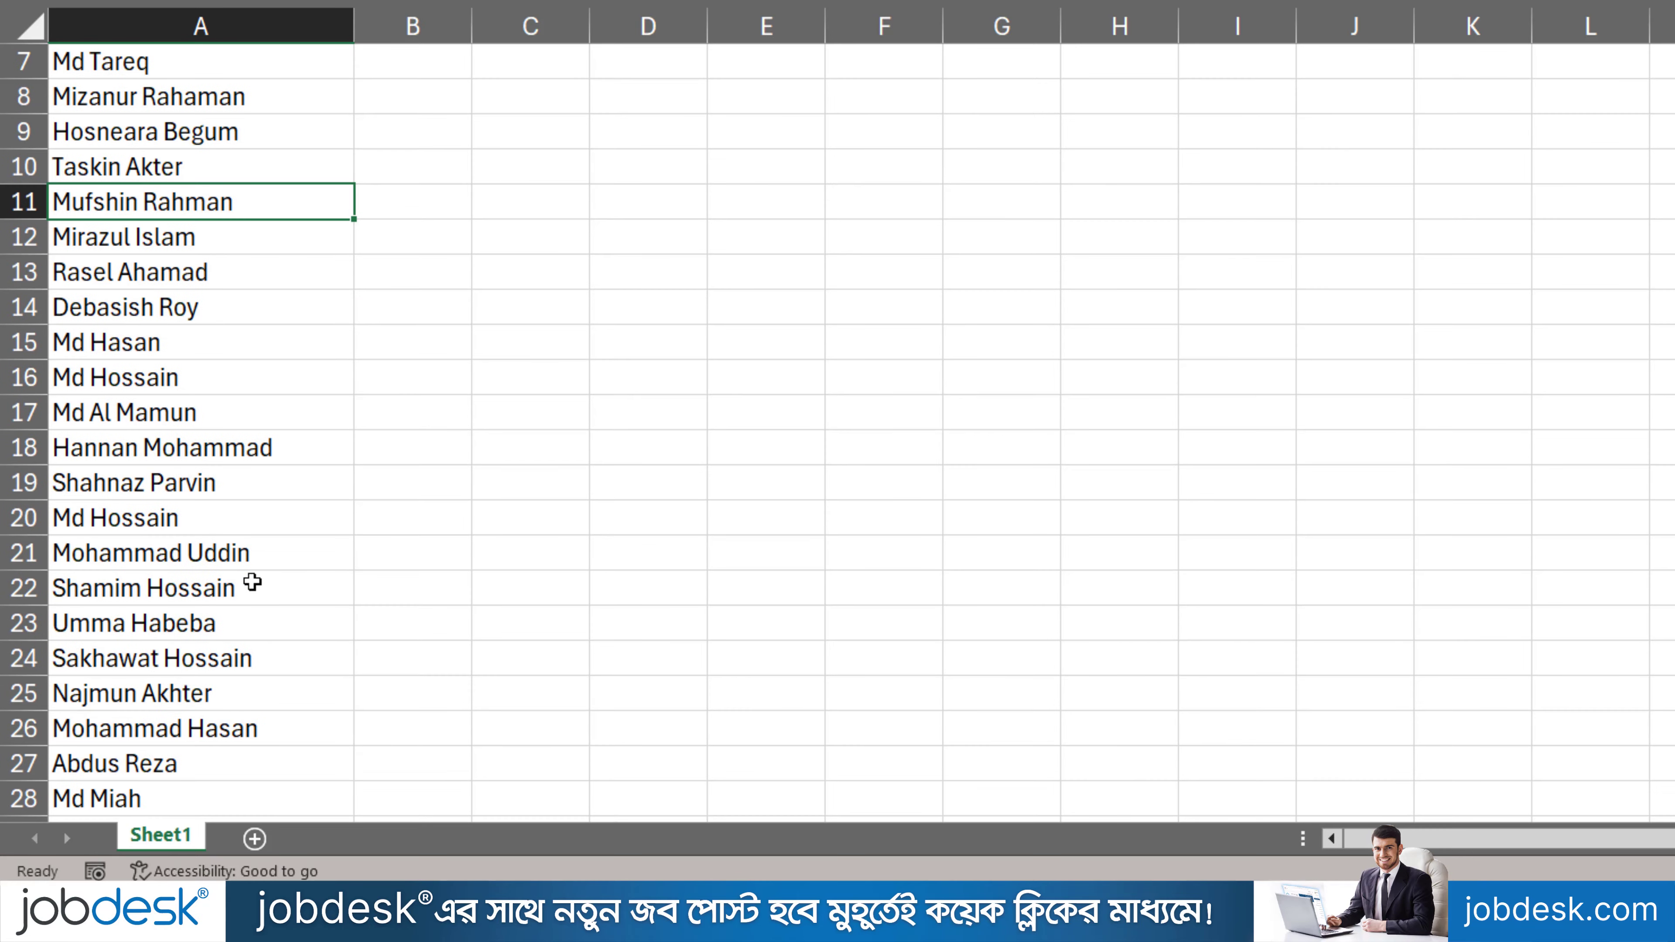
pyautogui.scroll(2, 252, 582)
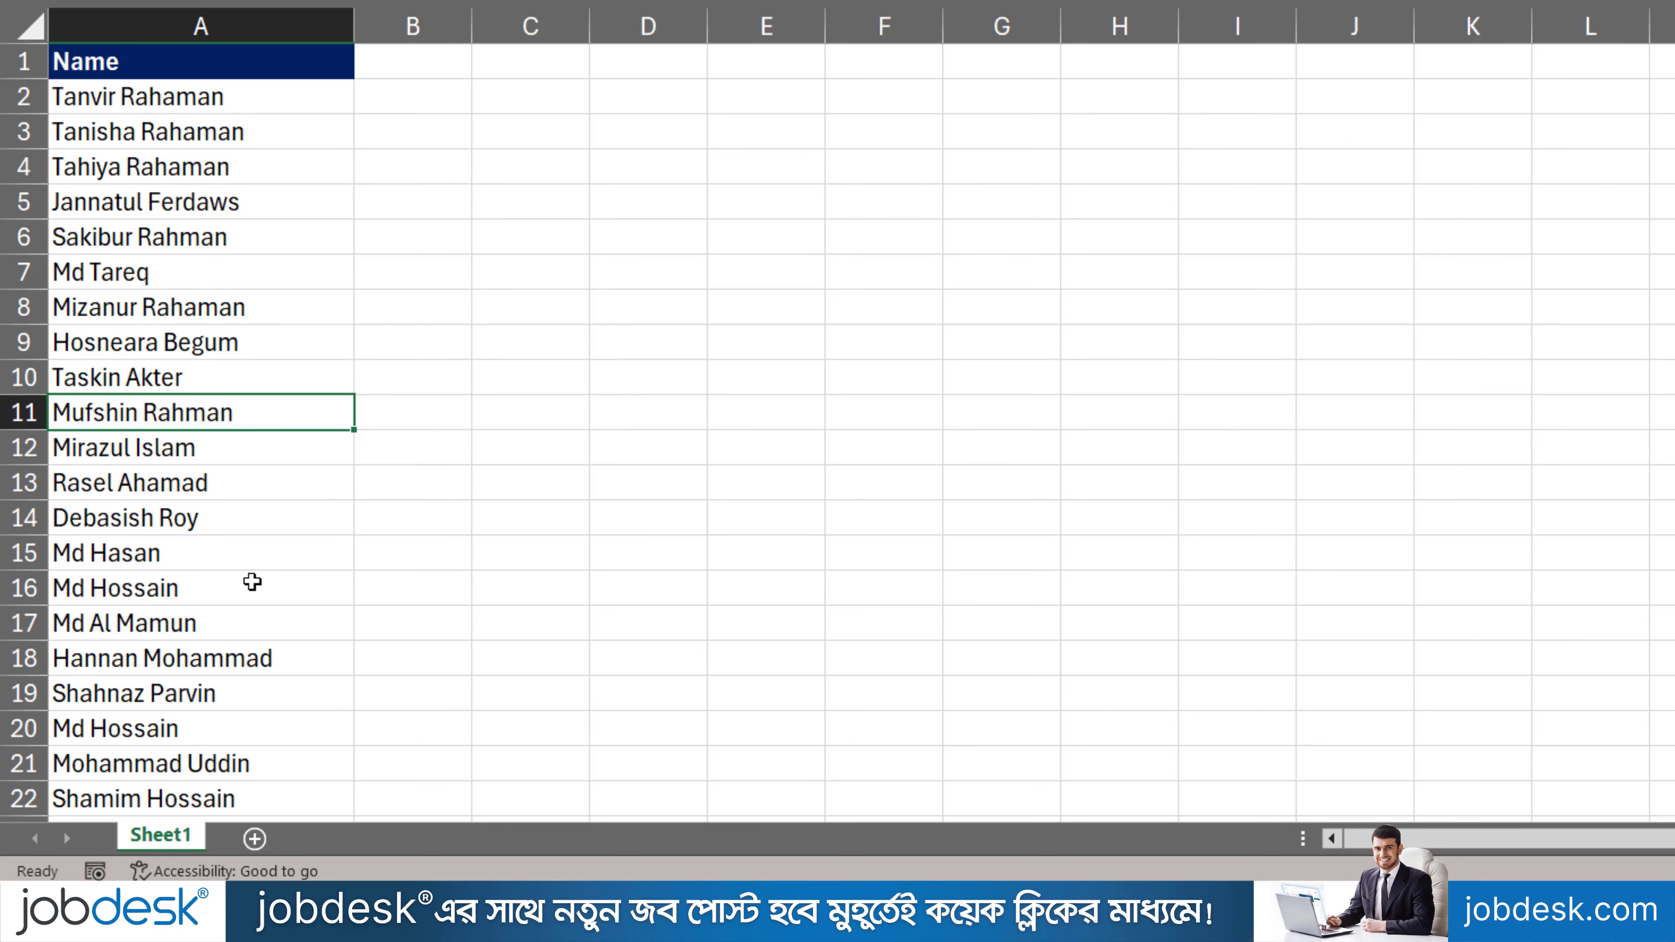
# Enter 'Space *' in C2 and '1st' in D2.
pyautogui.click(525, 97)
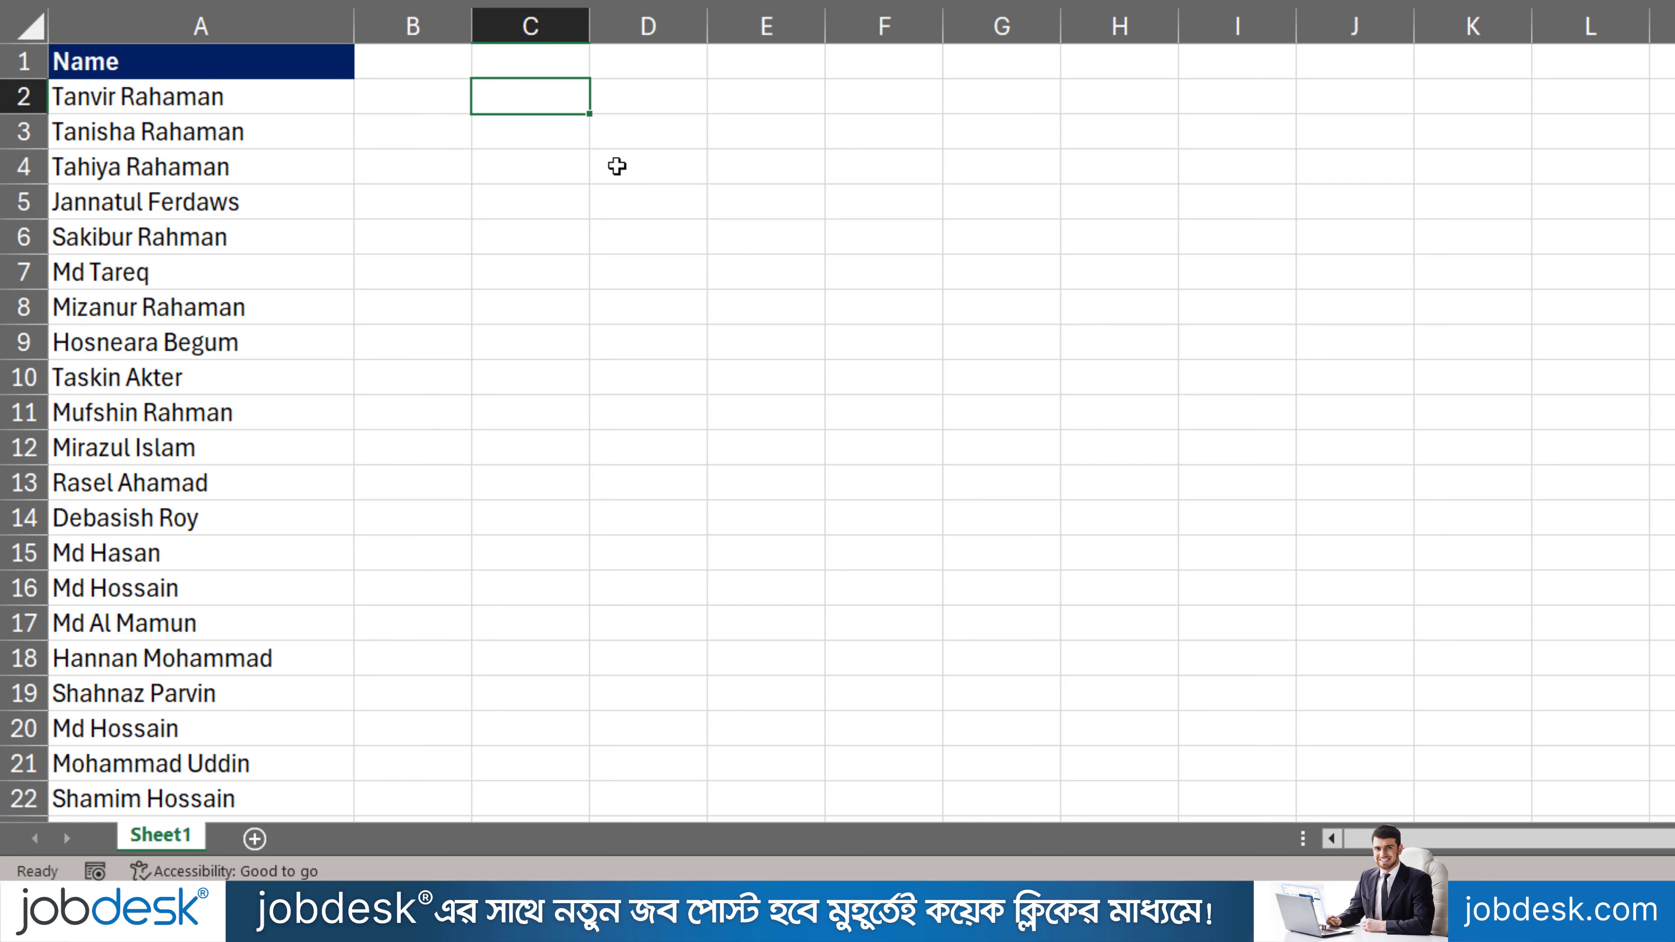
pyautogui.write('*')
pyautogui.press('F2')
pyautogui.press('Home')
pyautogui.write('S')
pyautogui.write('pace')
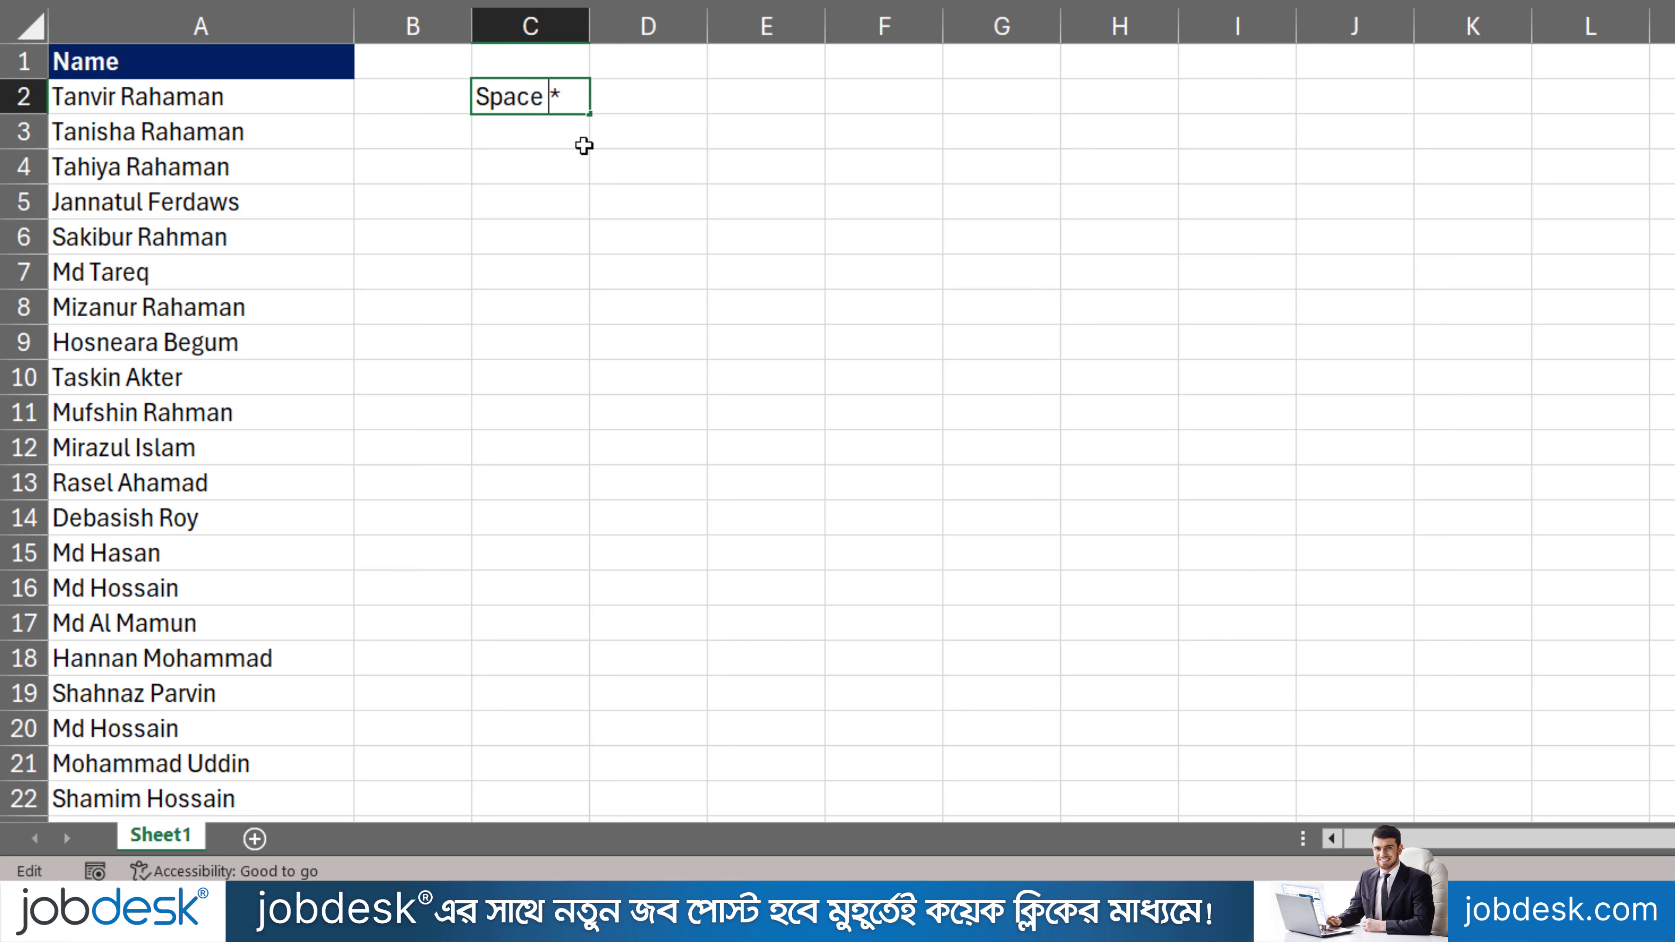
pyautogui.press('Return')
pyautogui.click(611, 106)
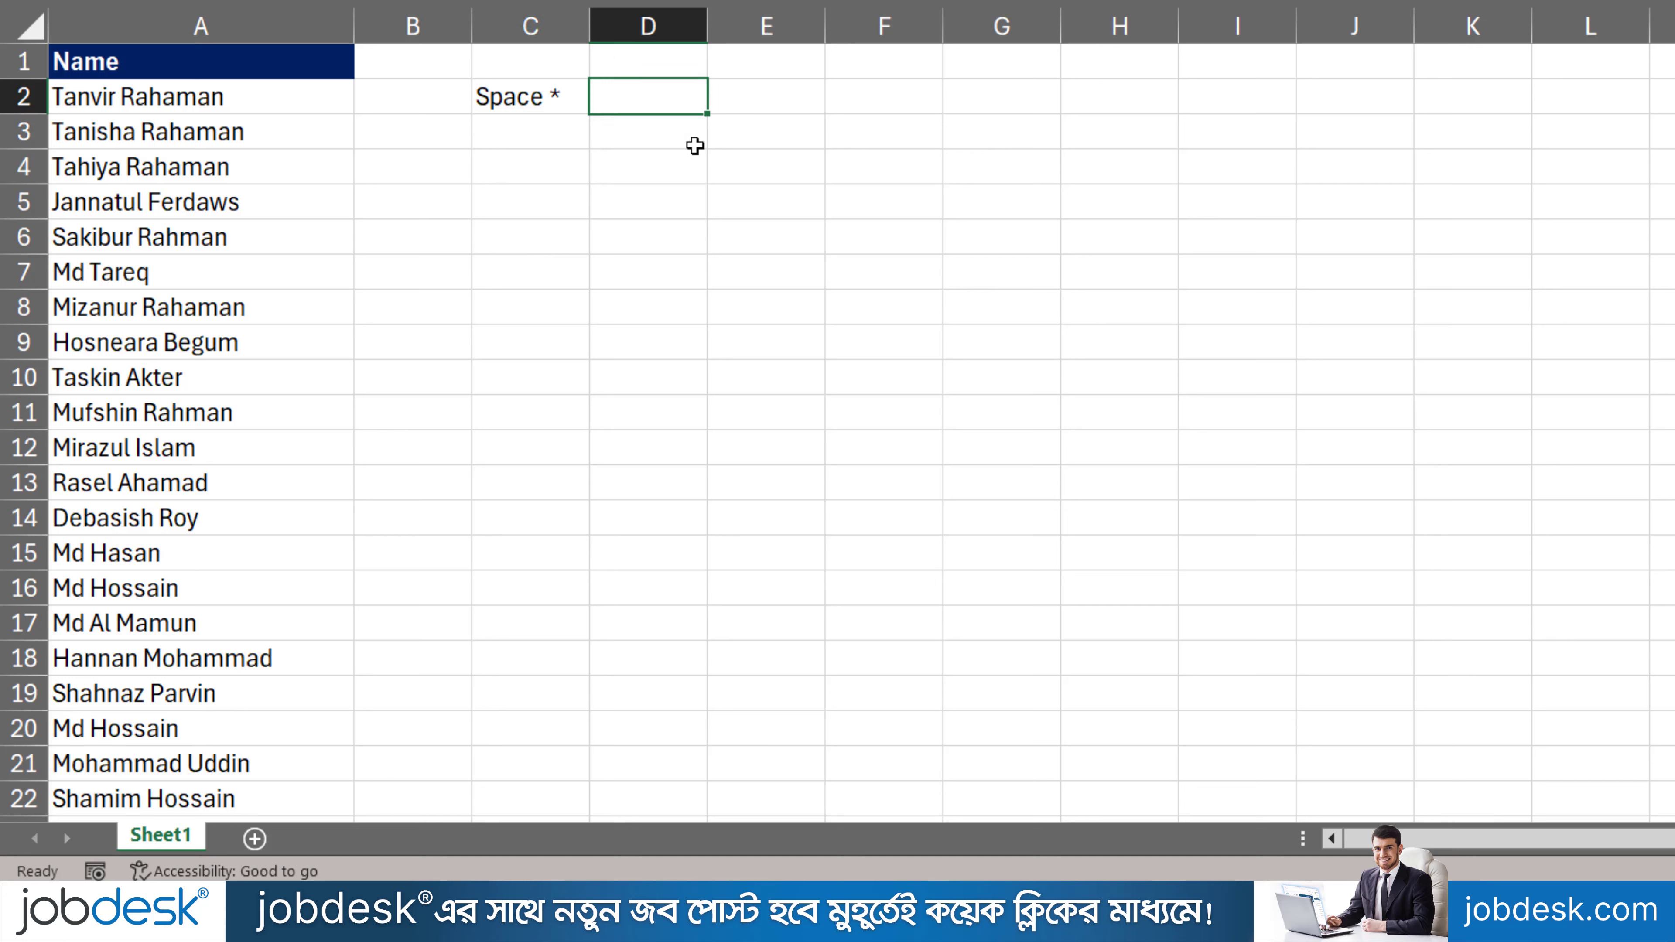
pyautogui.write('1st')
pyautogui.click(576, 140)
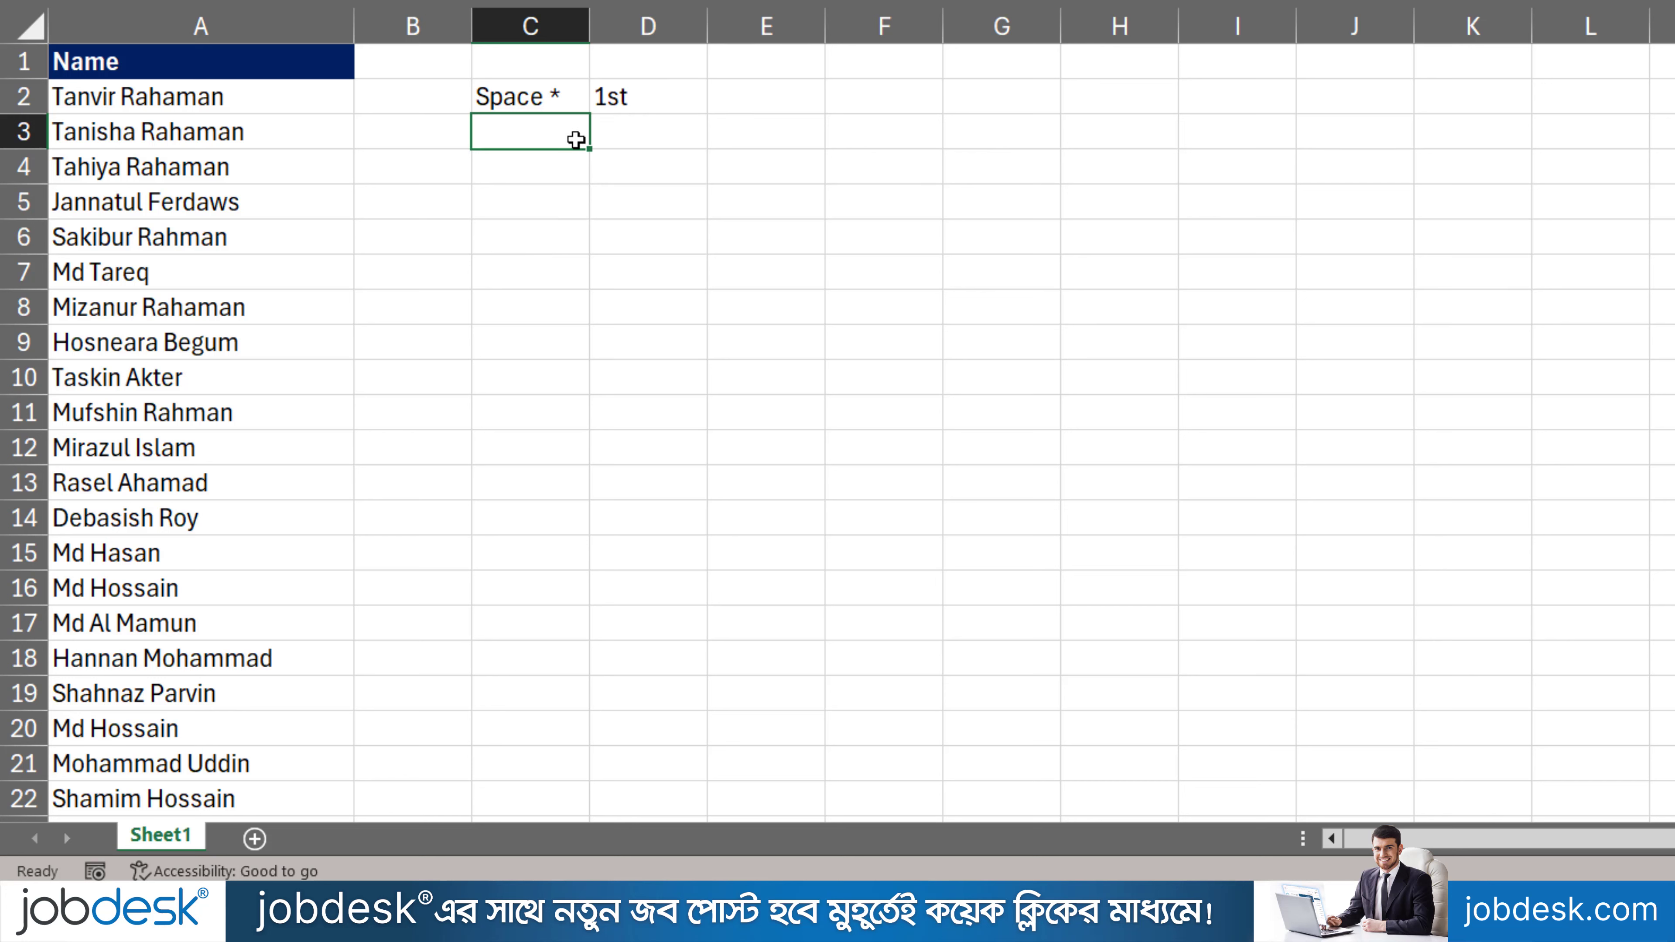
# Enter '* Space' in C3, '2nd' in D3, and 'Space * Space' in C4.
pyautogui.write('* S')
pyautogui.write('pace')
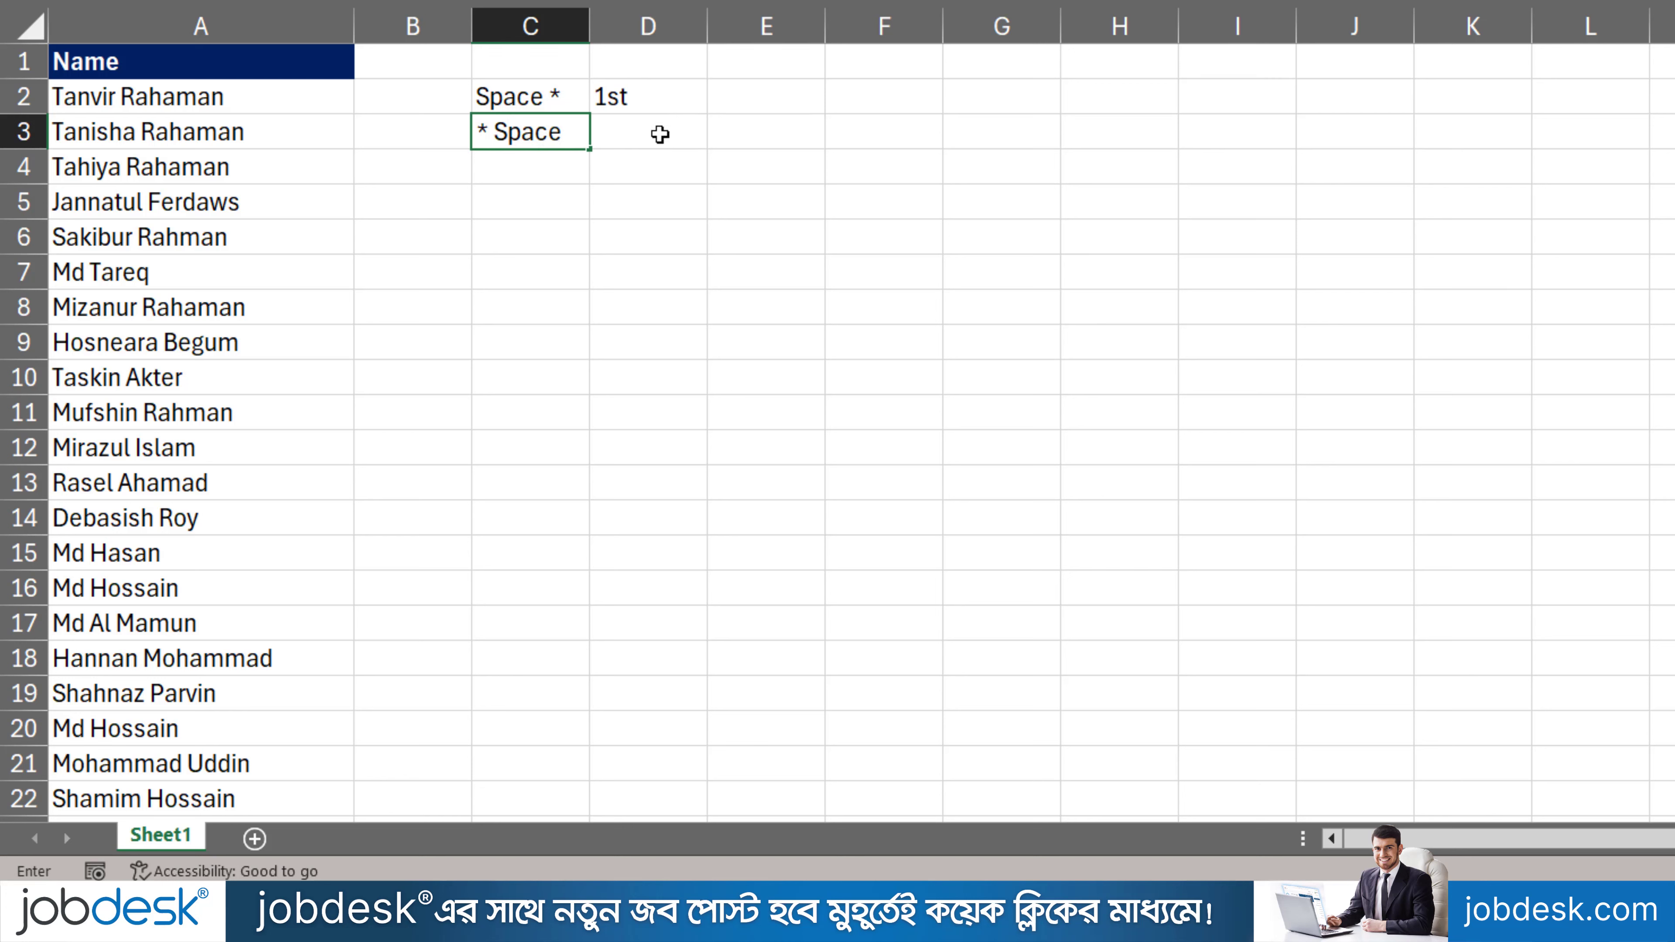
pyautogui.click(660, 134)
pyautogui.write('2n')
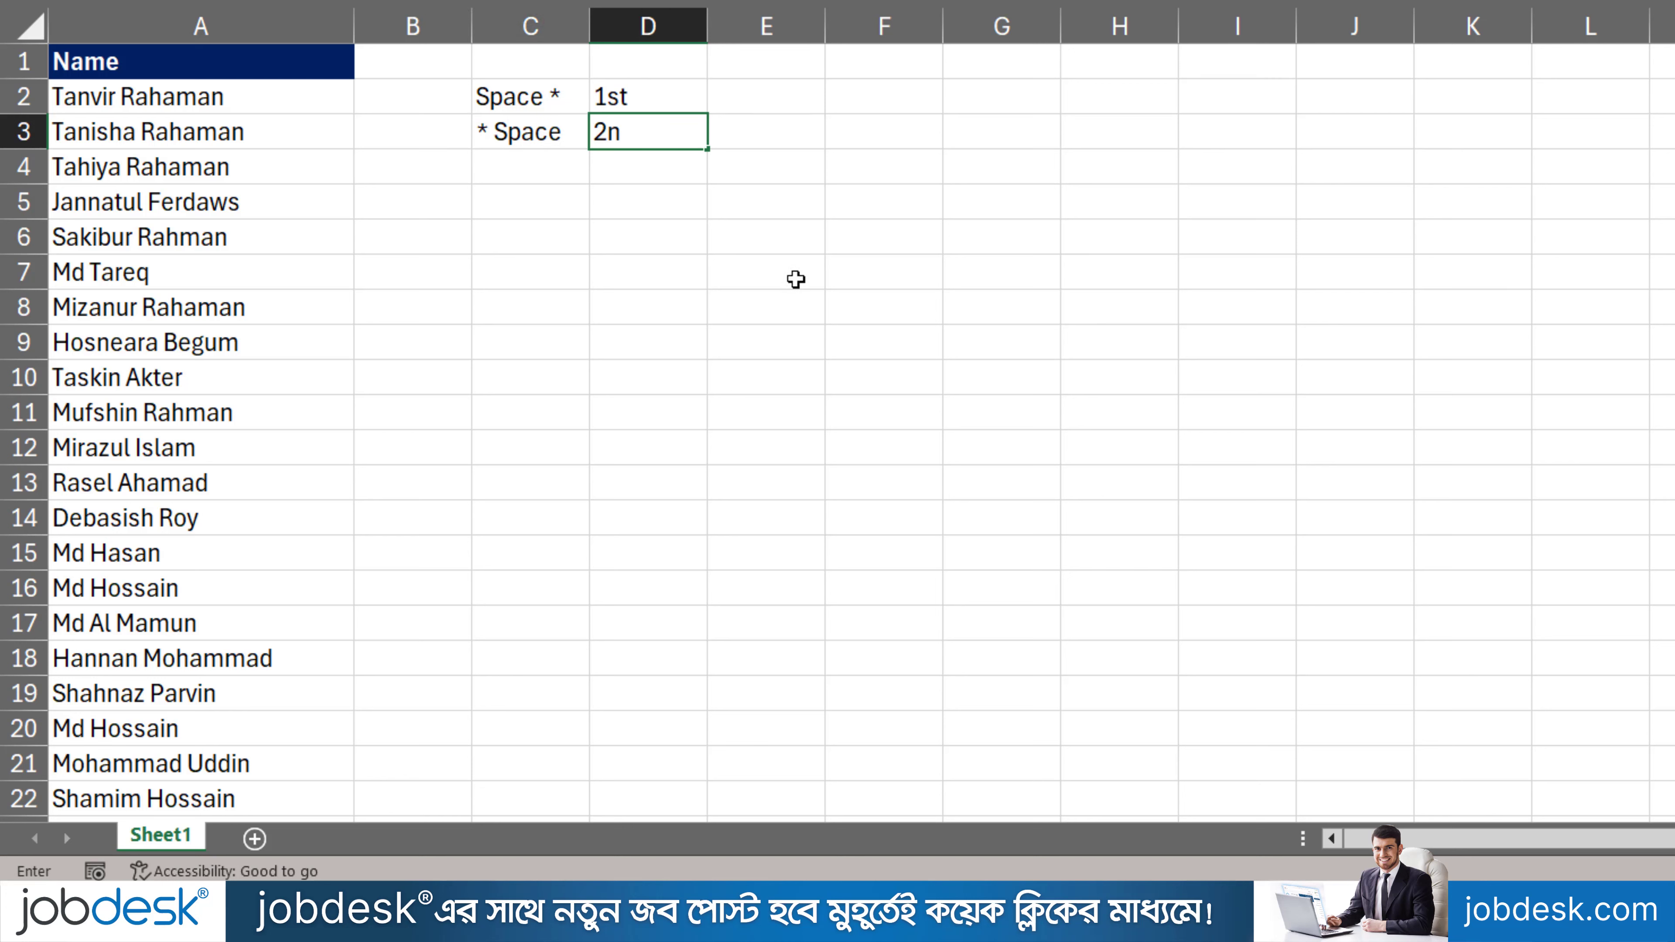
pyautogui.write('d')
pyautogui.click(503, 168)
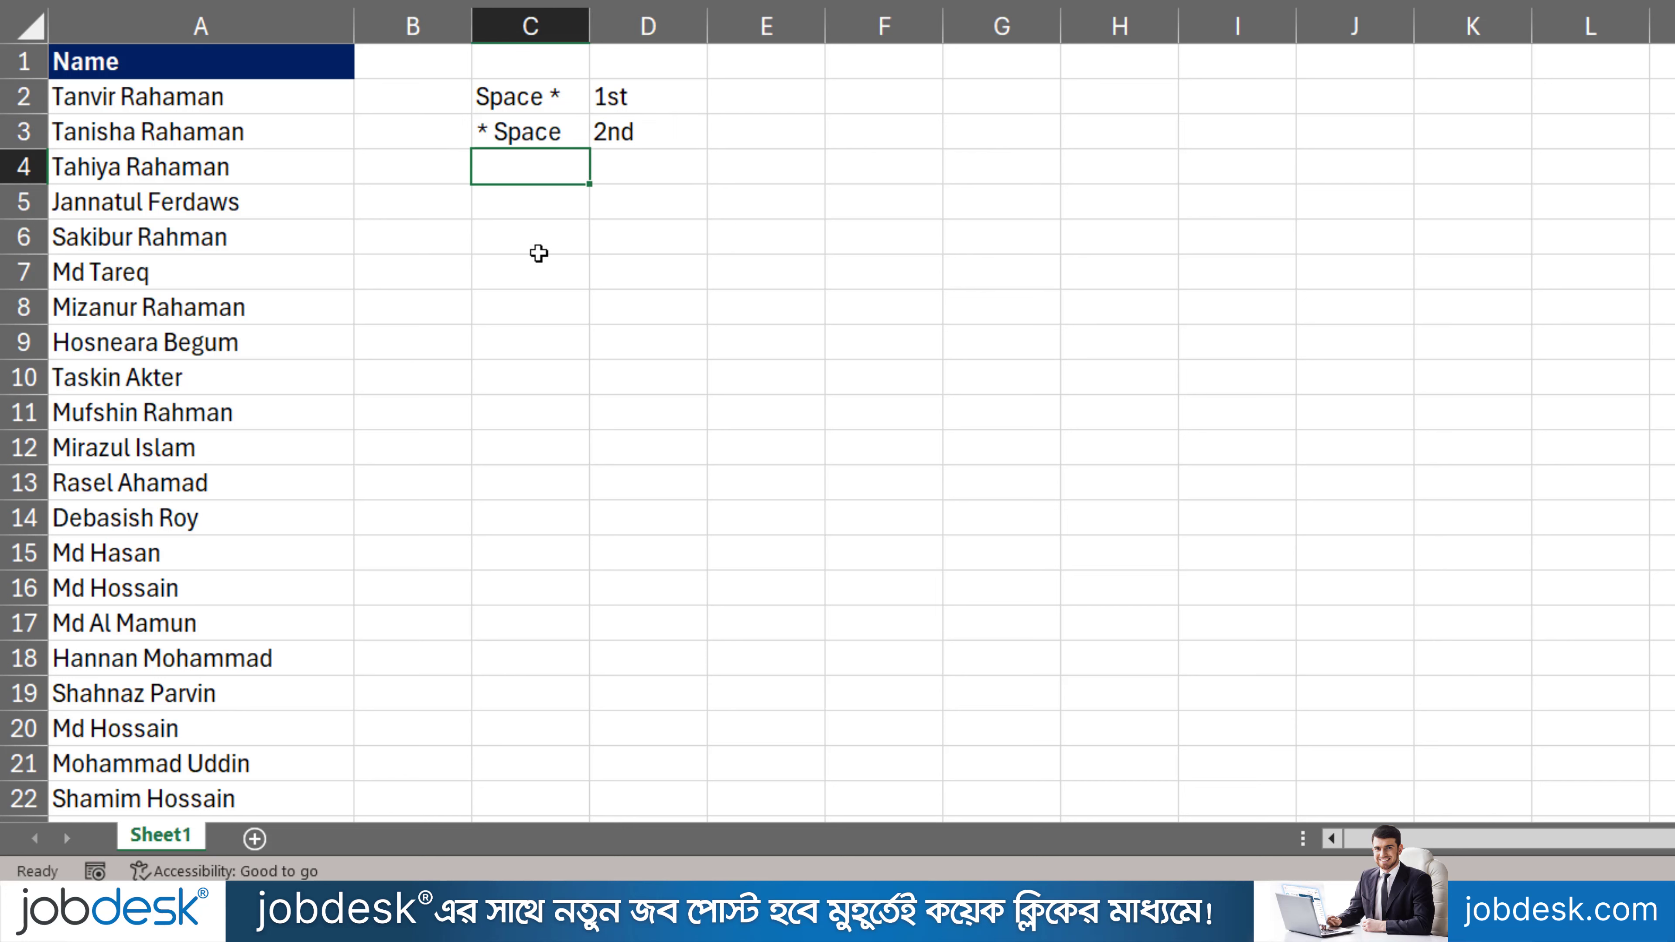
pyautogui.write('Spa')
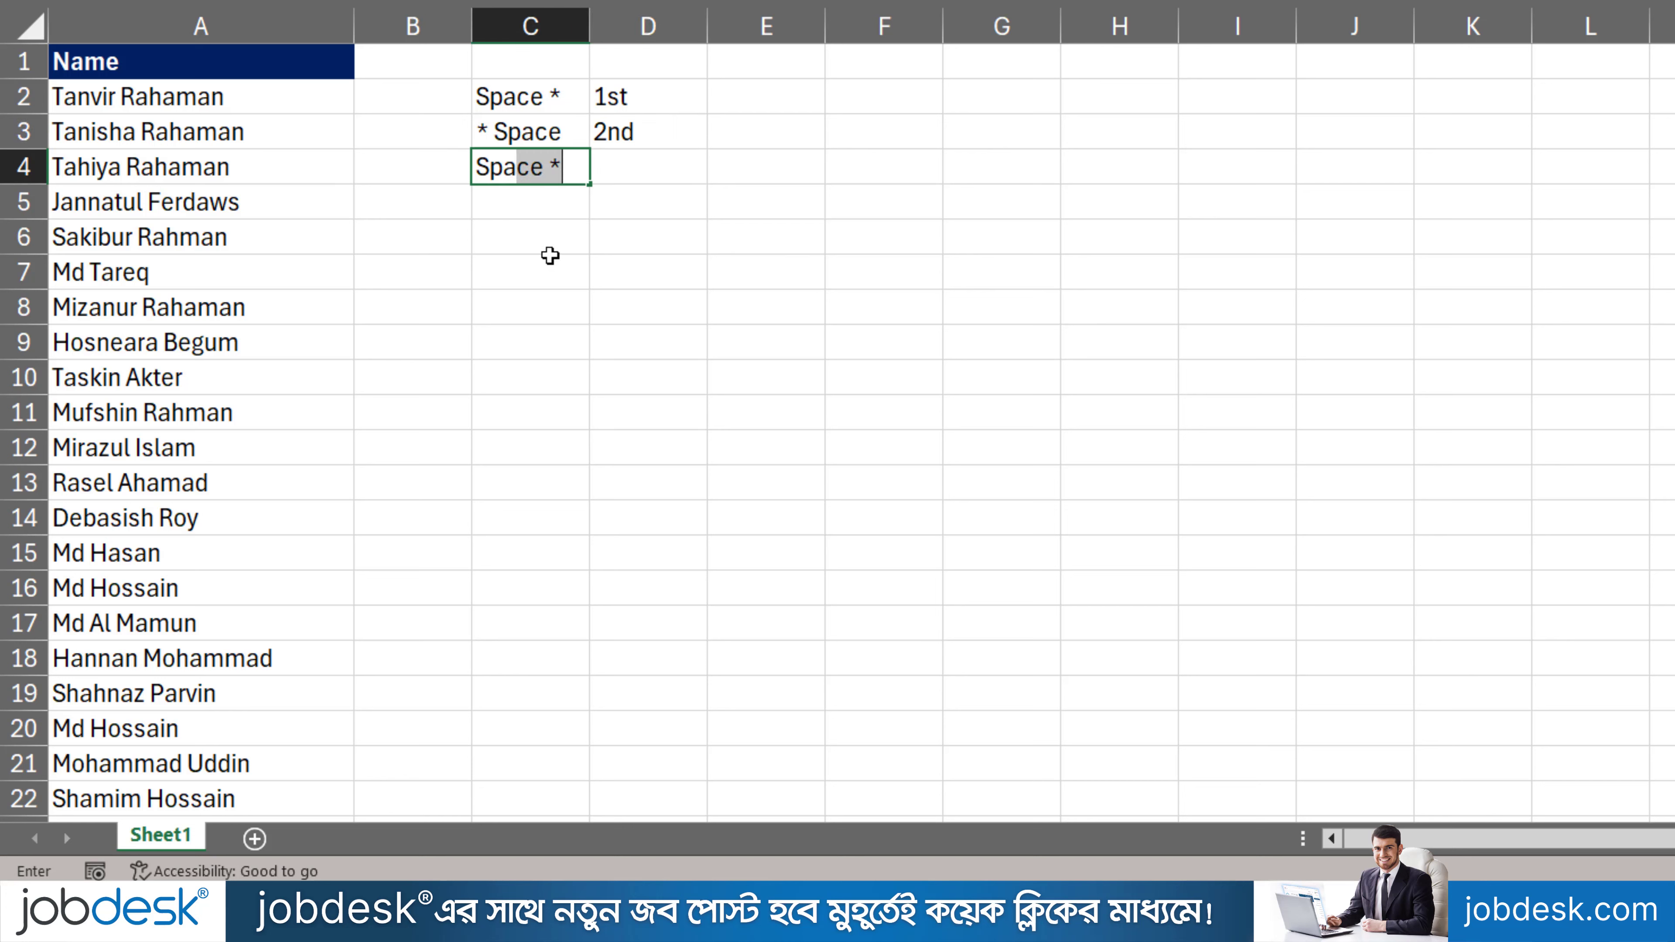
pyautogui.write('ce')
pyautogui.write(' * Spac')
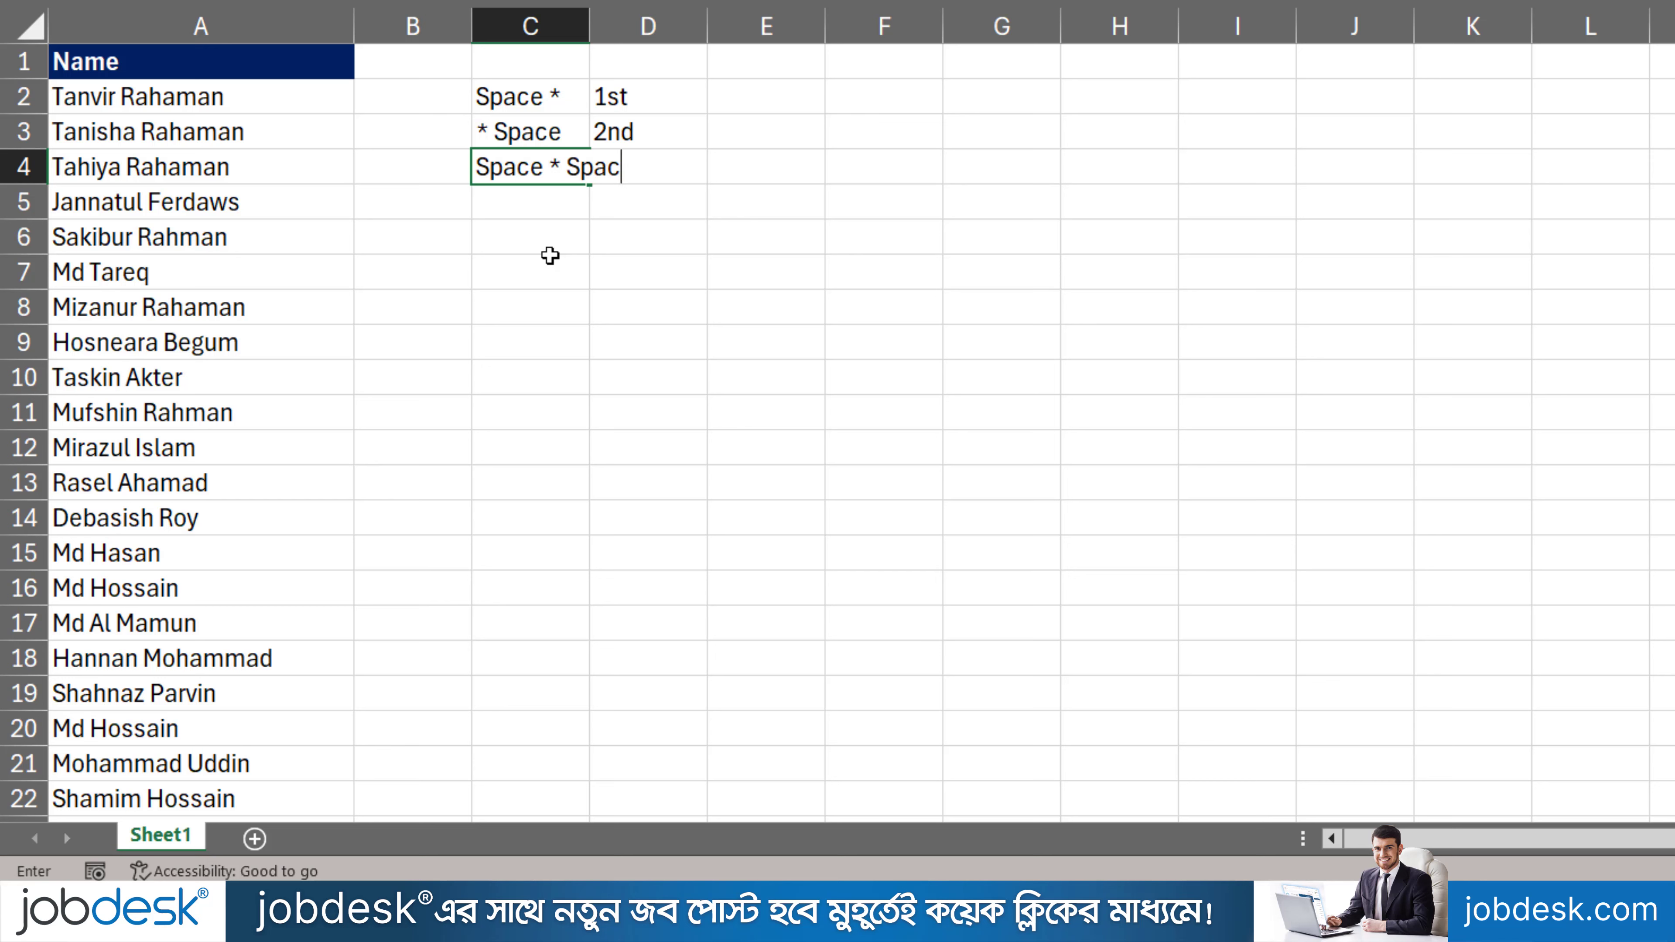
pyautogui.write('e')
pyautogui.click(643, 203)
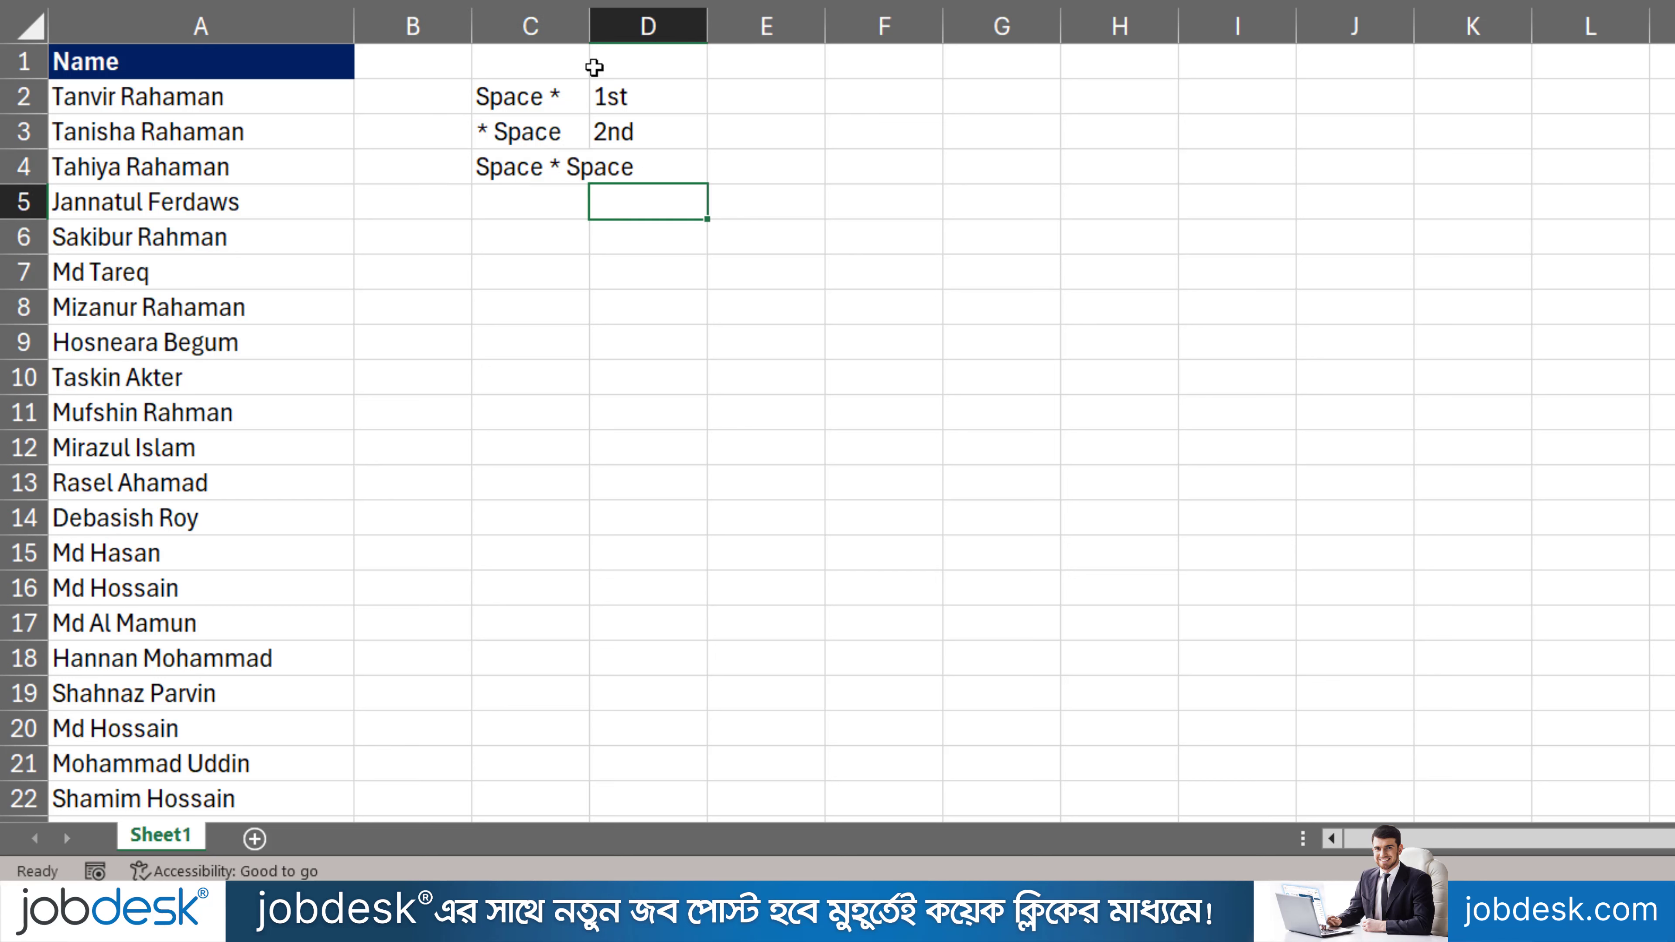
# AutoFit column C to the patterns and label D4 as Middle Remove.
pyautogui.doubleClick(589, 27)
pyautogui.click(679, 167)
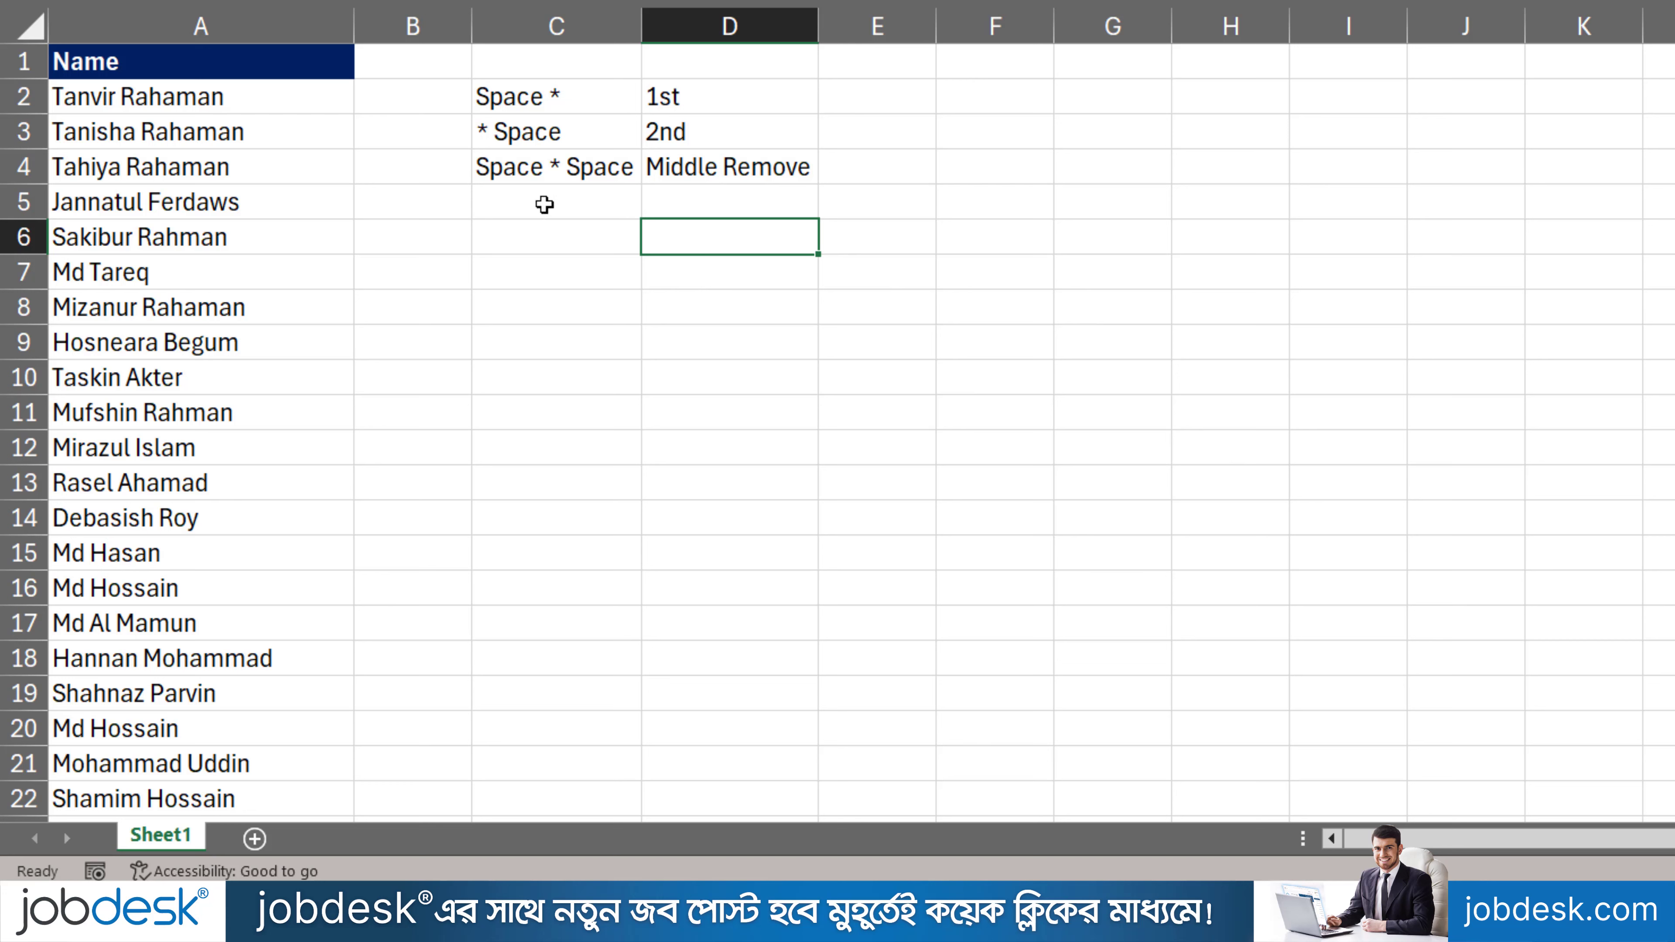
pyautogui.moveTo(435, 53)
pyautogui.mouseDown()
pyautogui.moveTo(647, 201)
pyautogui.moveTo(705, 417)
pyautogui.mouseUp()
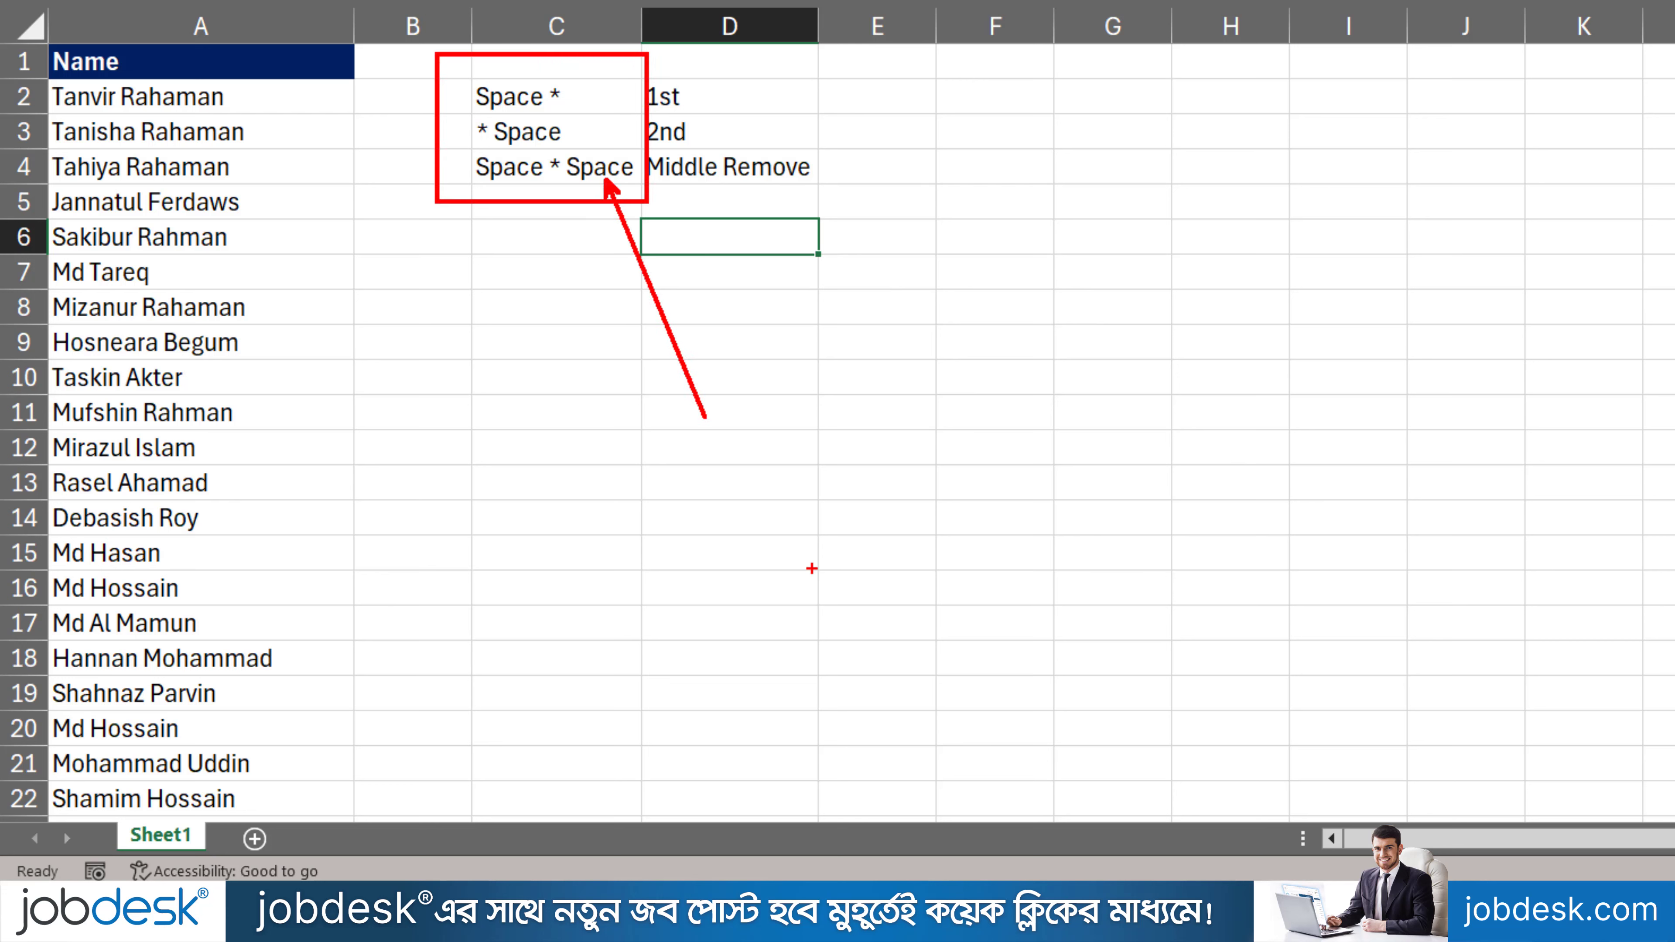
pyautogui.press('Escape')
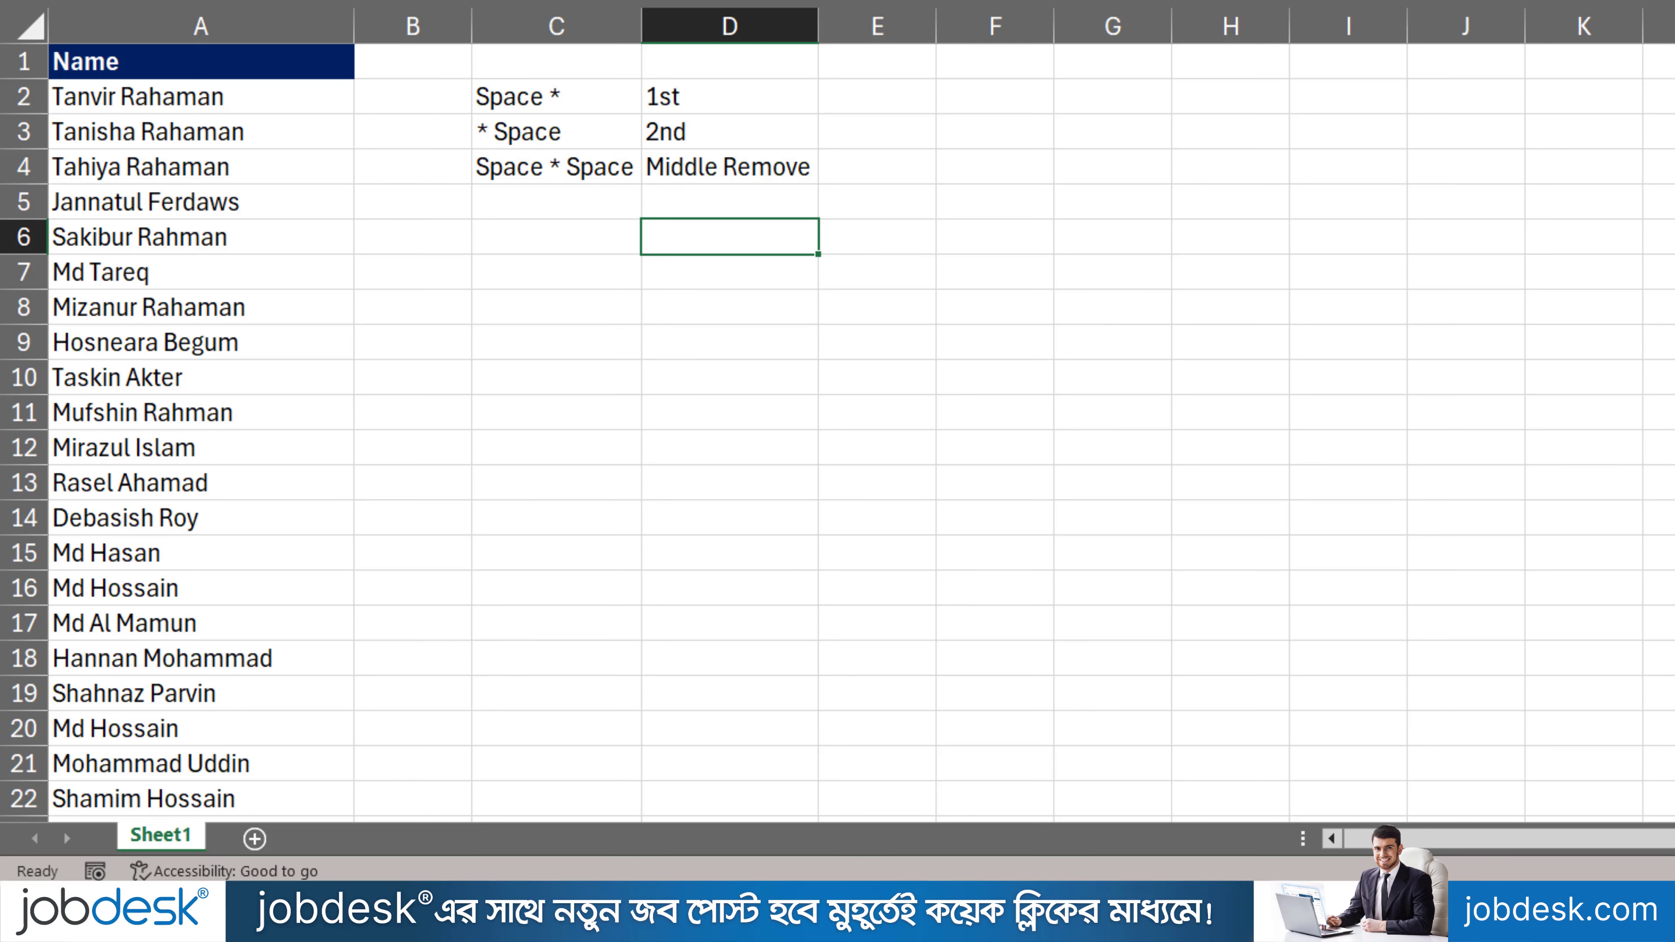